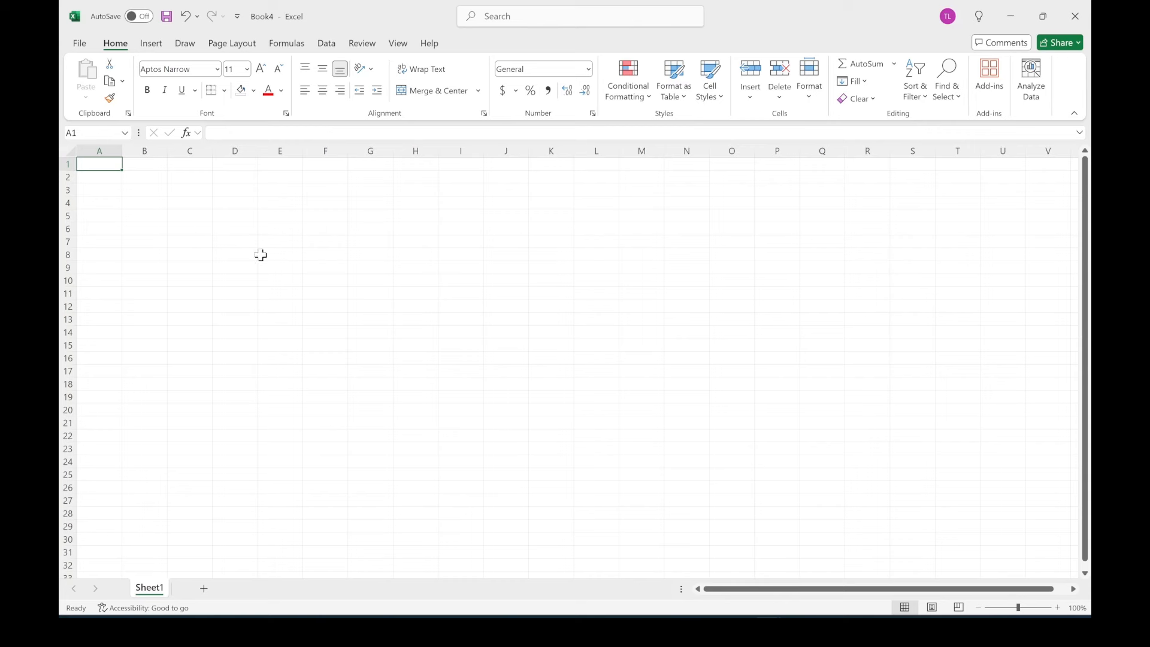
Enter the heading Monthly Income in B2, with a Job row of 4000 beneath it in B3:C3
click(141, 180)
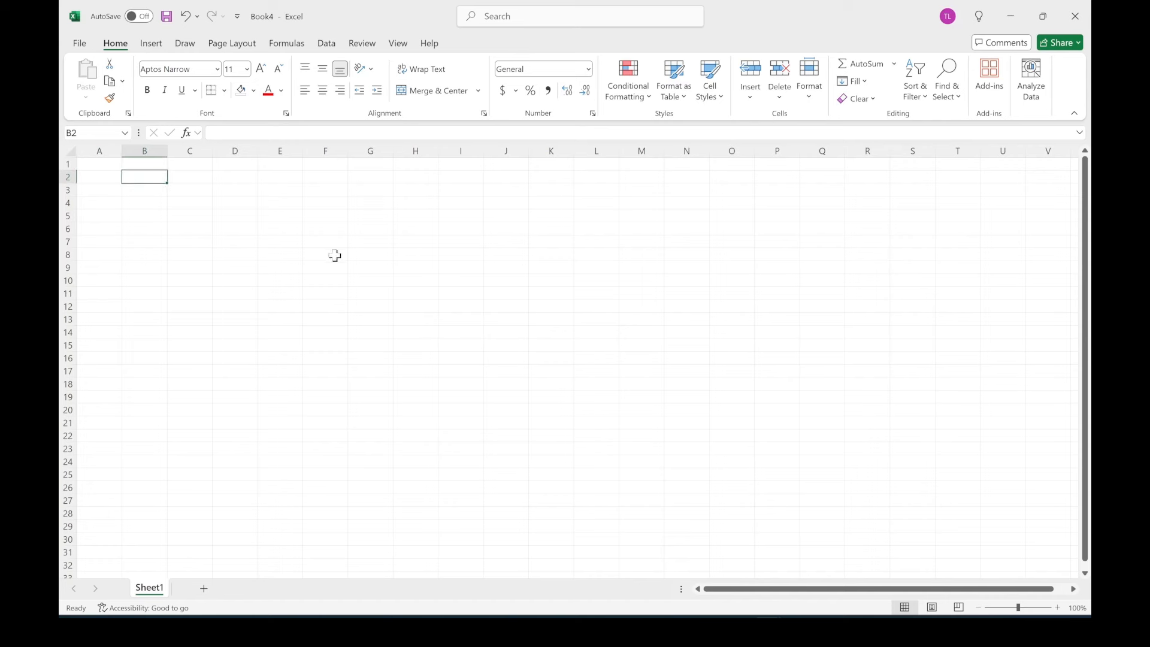
text(Monthly Income)
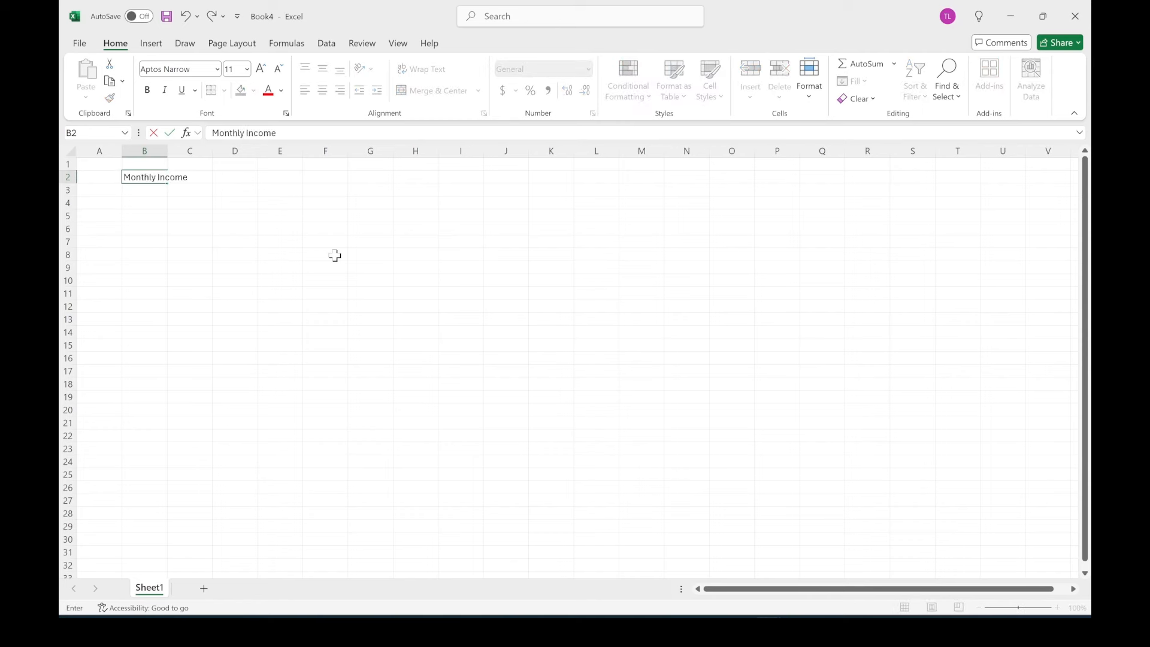
key(Return)
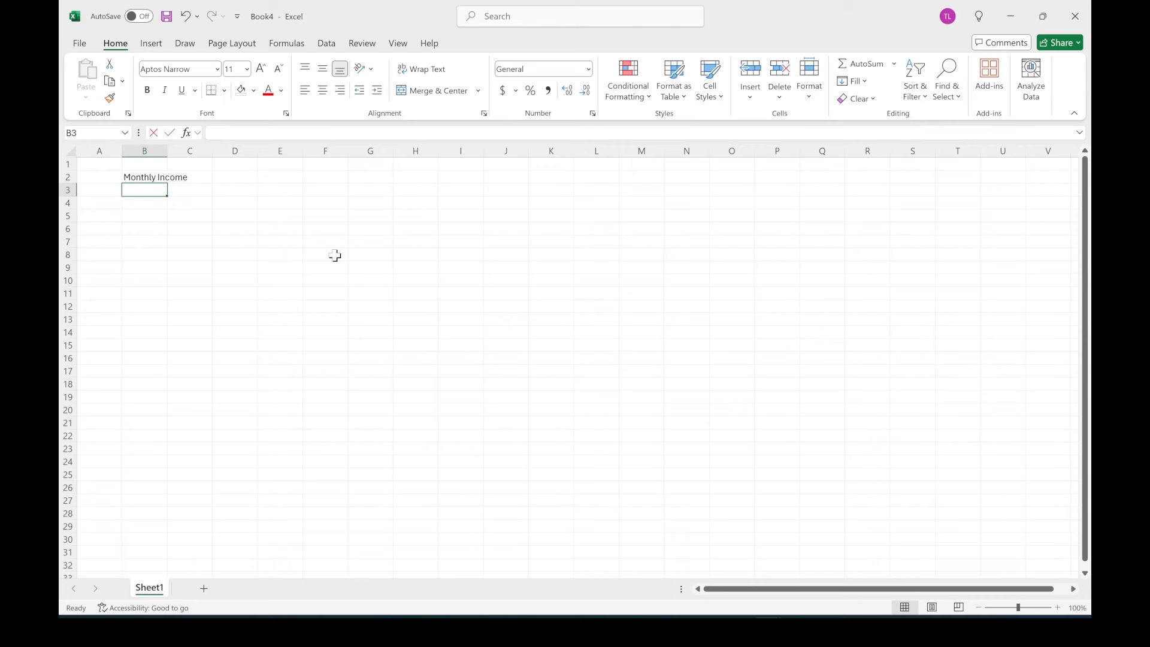
text(Job)
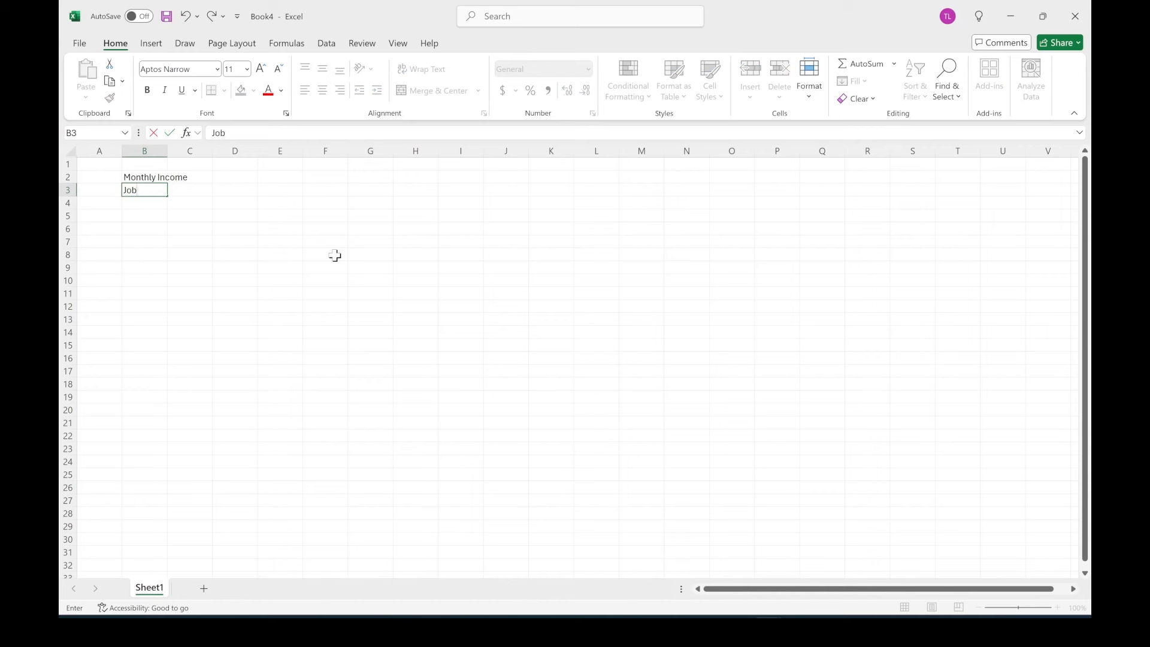
key(Tab)
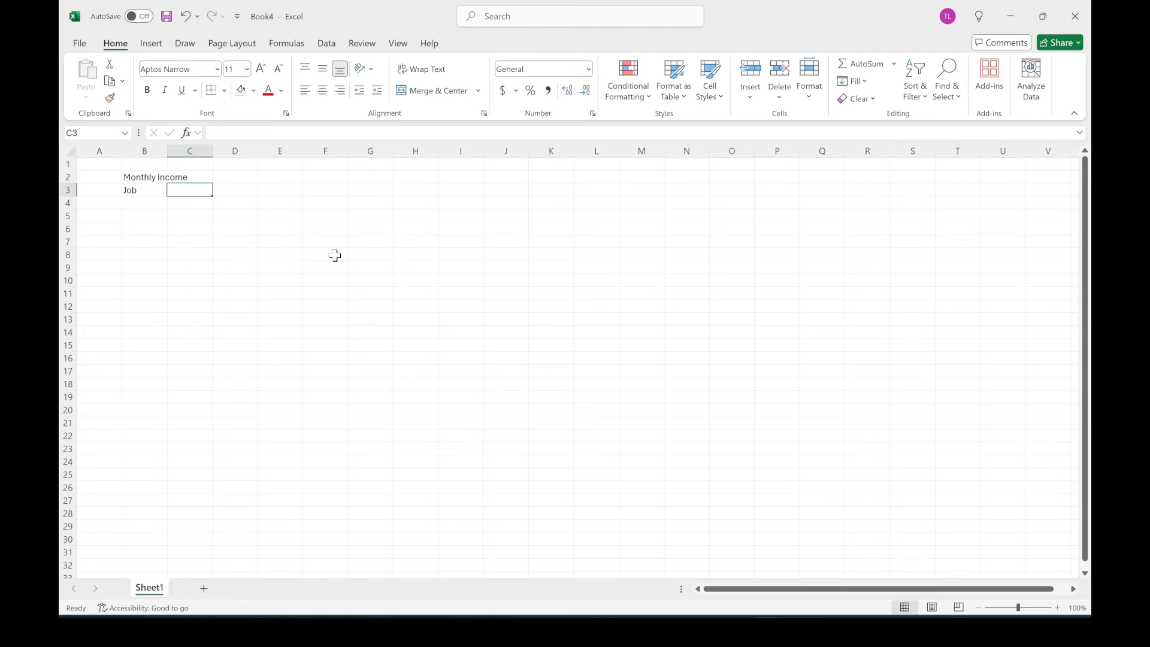
text(4000)
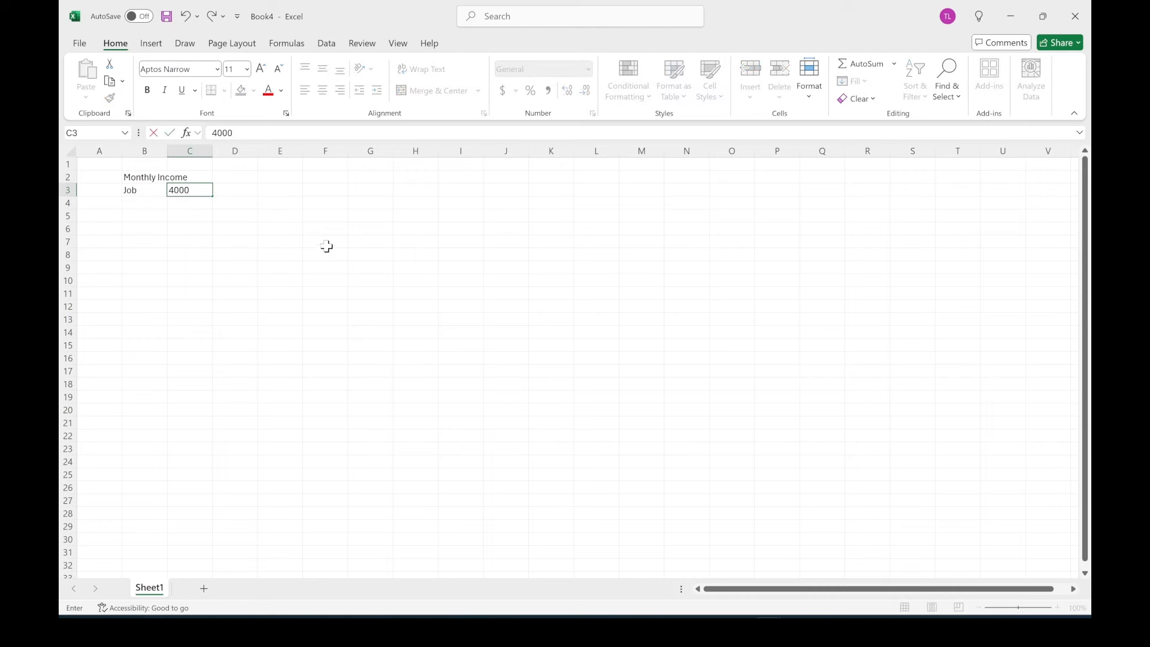
Add a second income row in B4:C4 labelled Other with the amount 1000
click(150, 203)
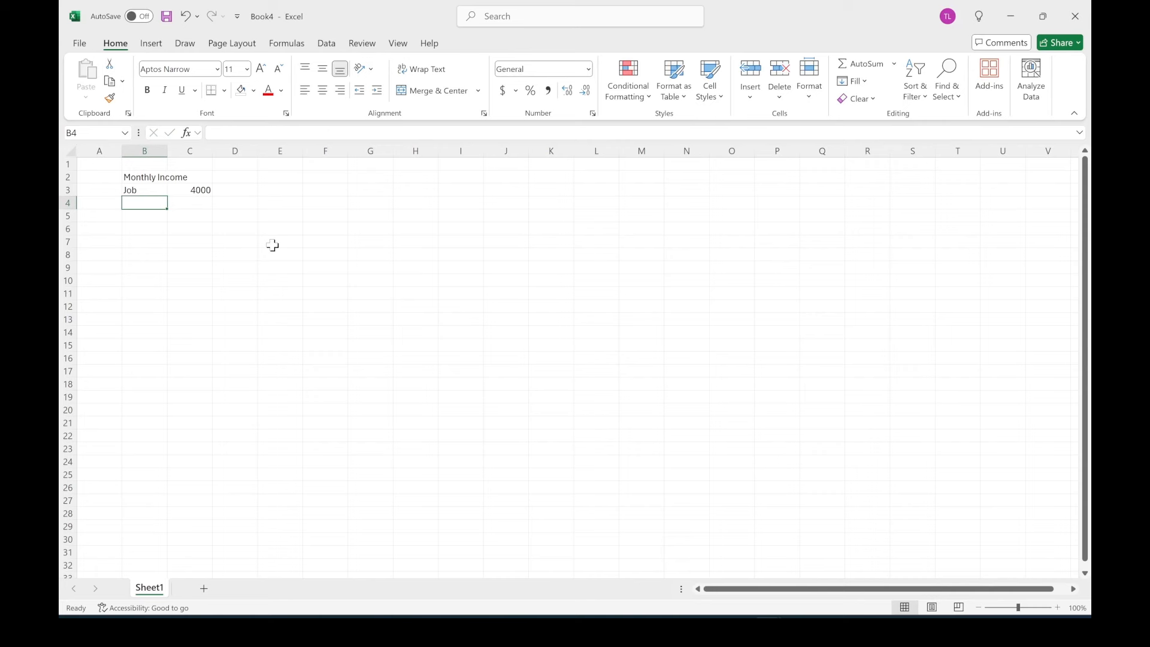
text(Other)
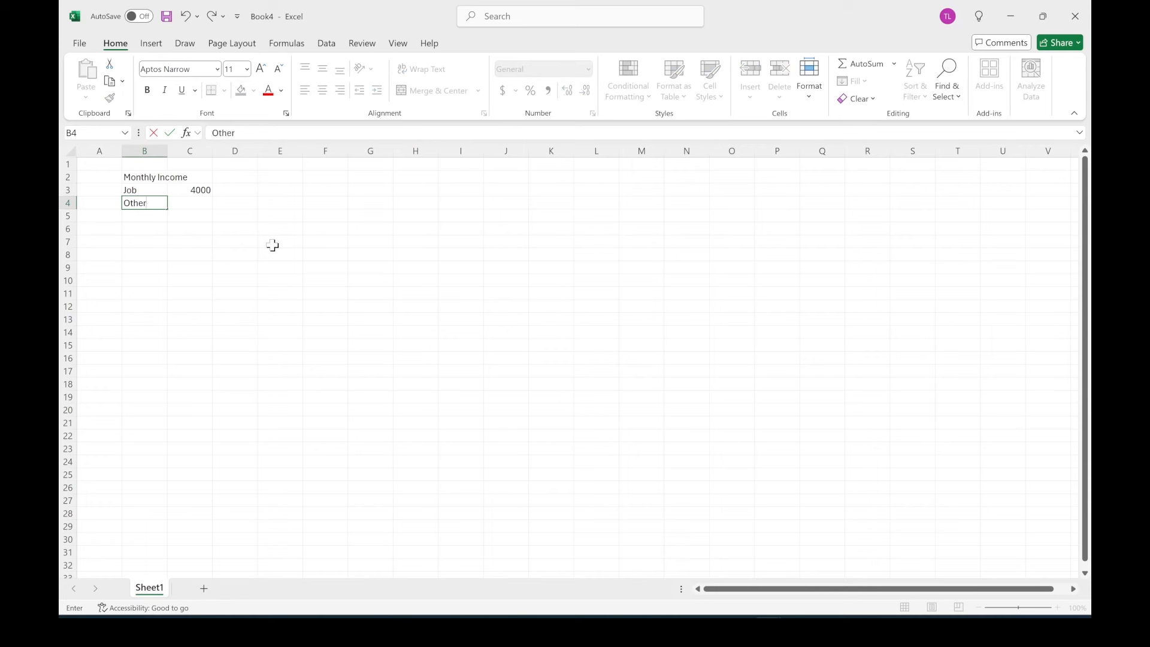
key(Tab)
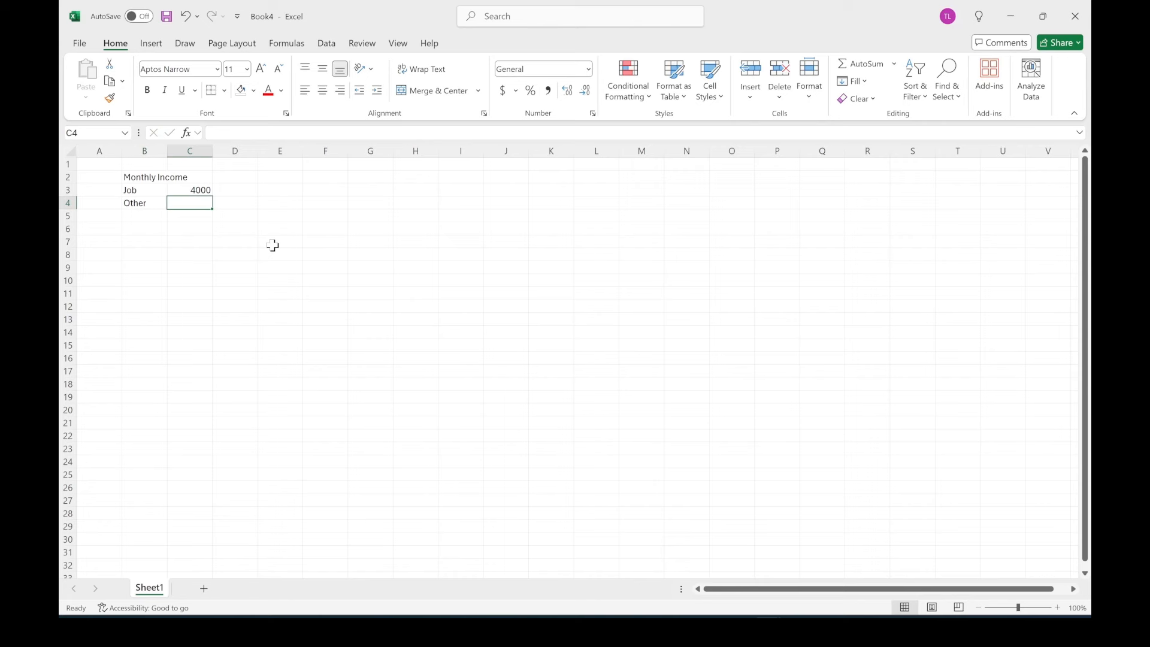
text(1000)
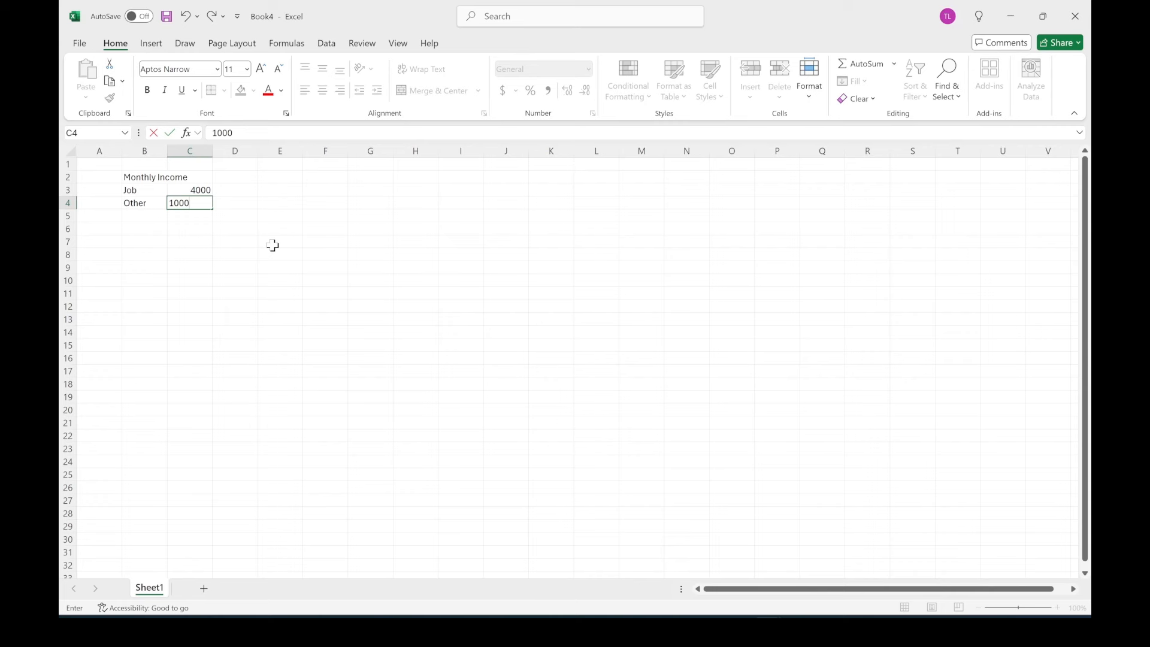
key(Return)
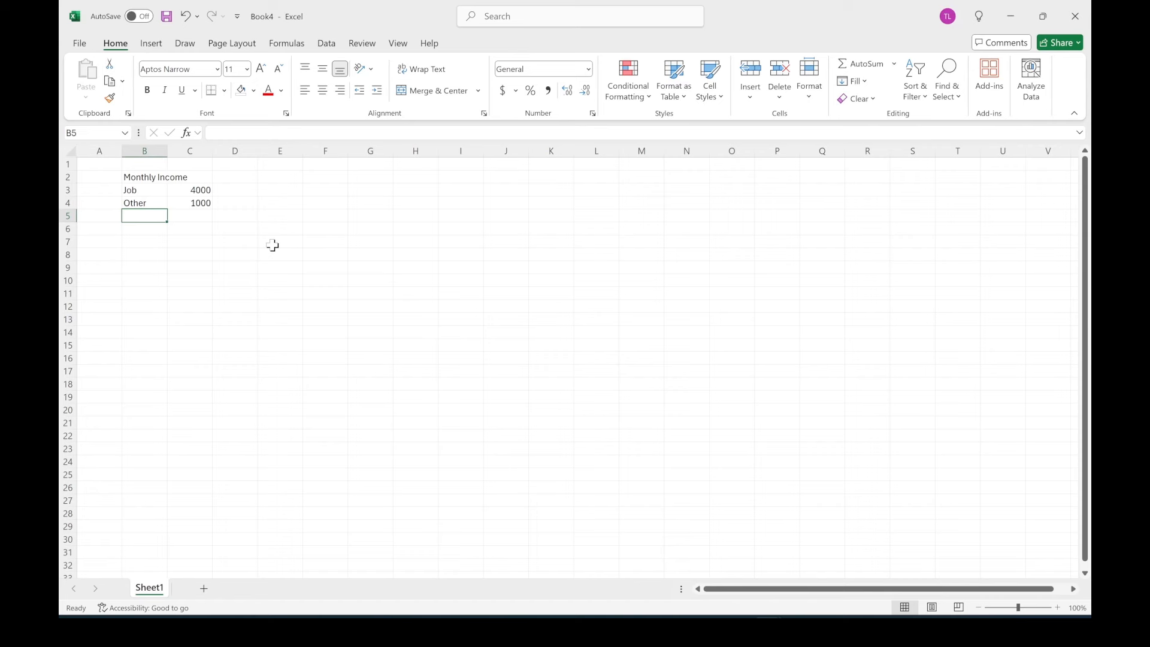
Label B5 as Total and add a bottom border under the Other amount in C4
text(Total)
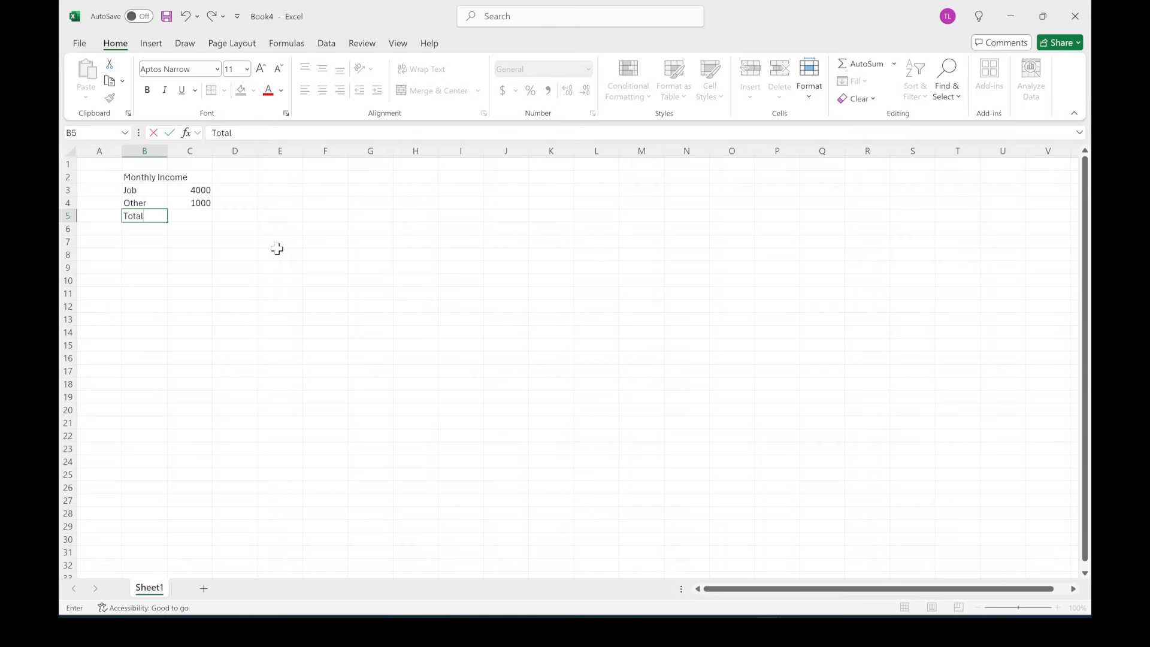
key(Tab)
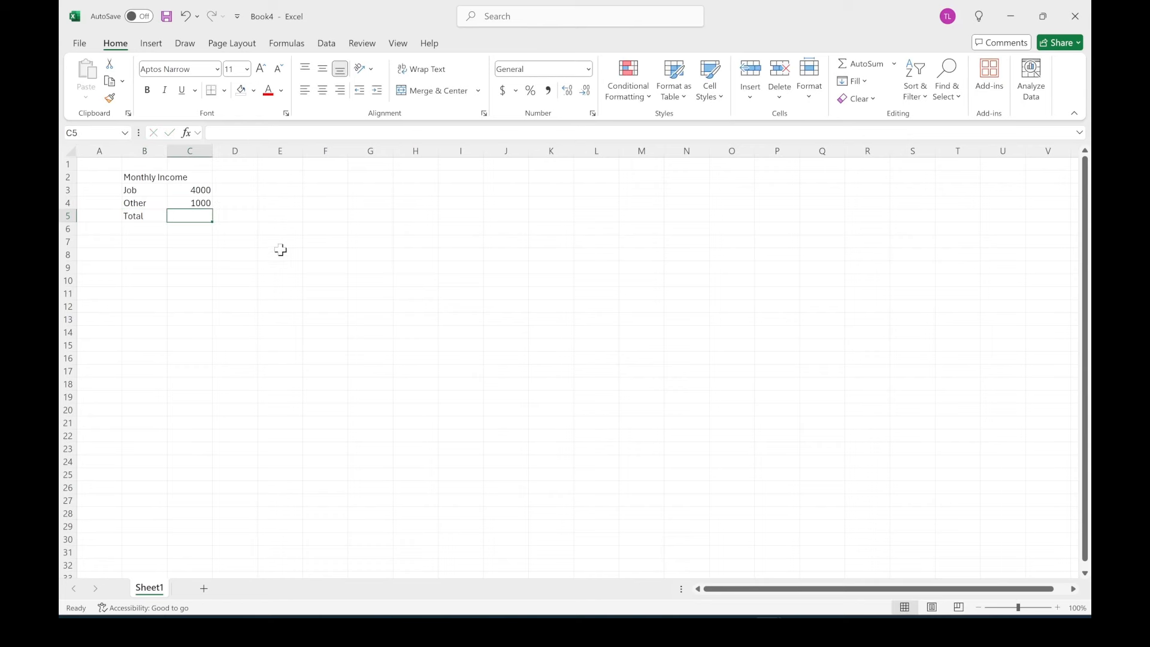
click(196, 203)
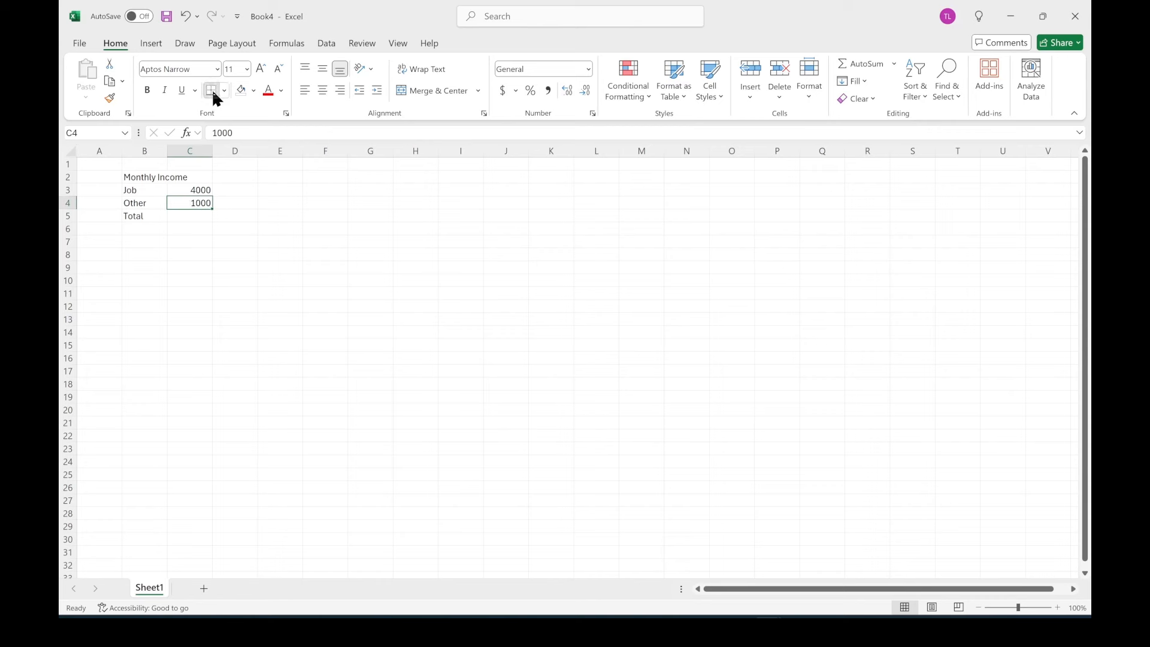
click(202, 242)
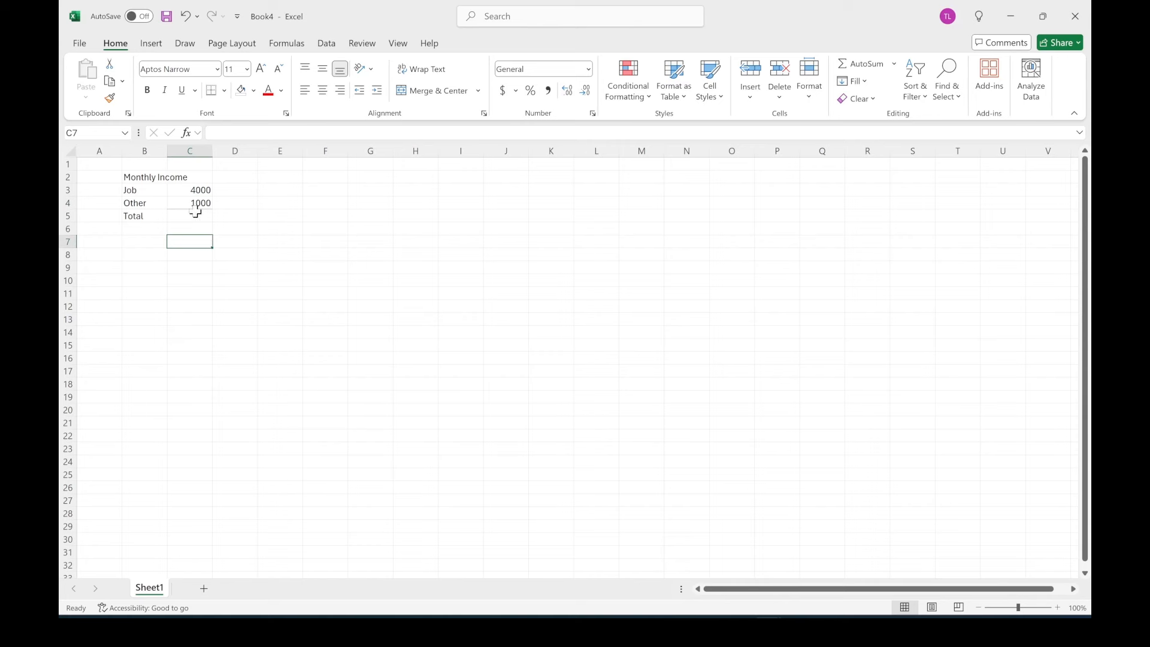
Enter 5000 as a fixed total income value in C5
click(195, 216)
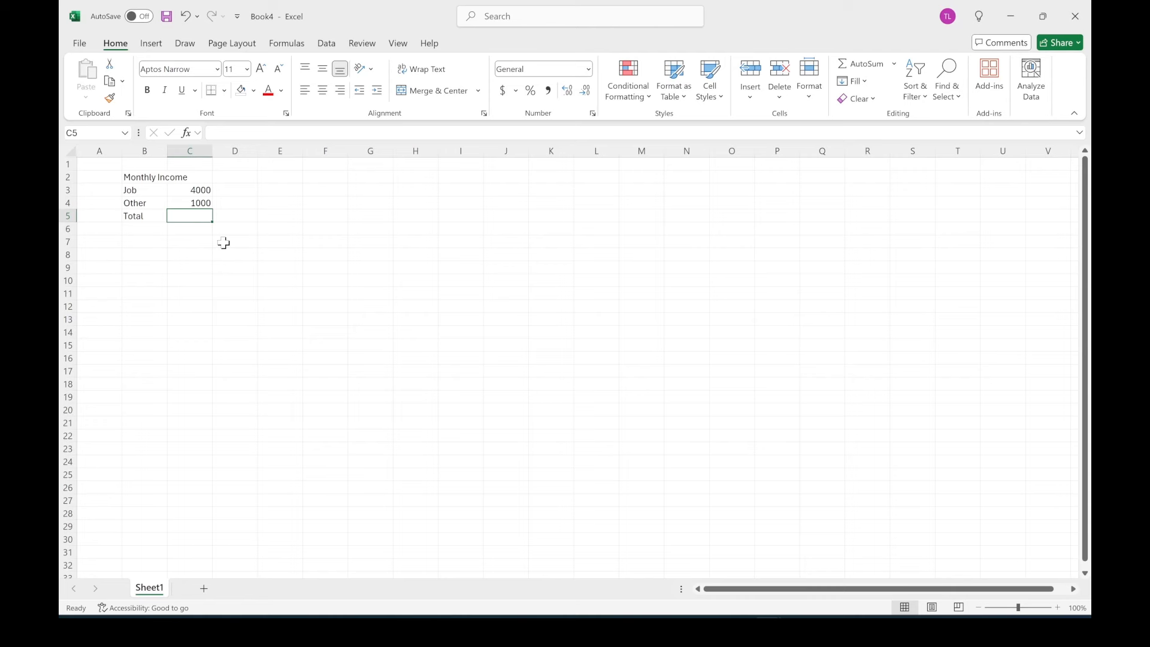
text(5000)
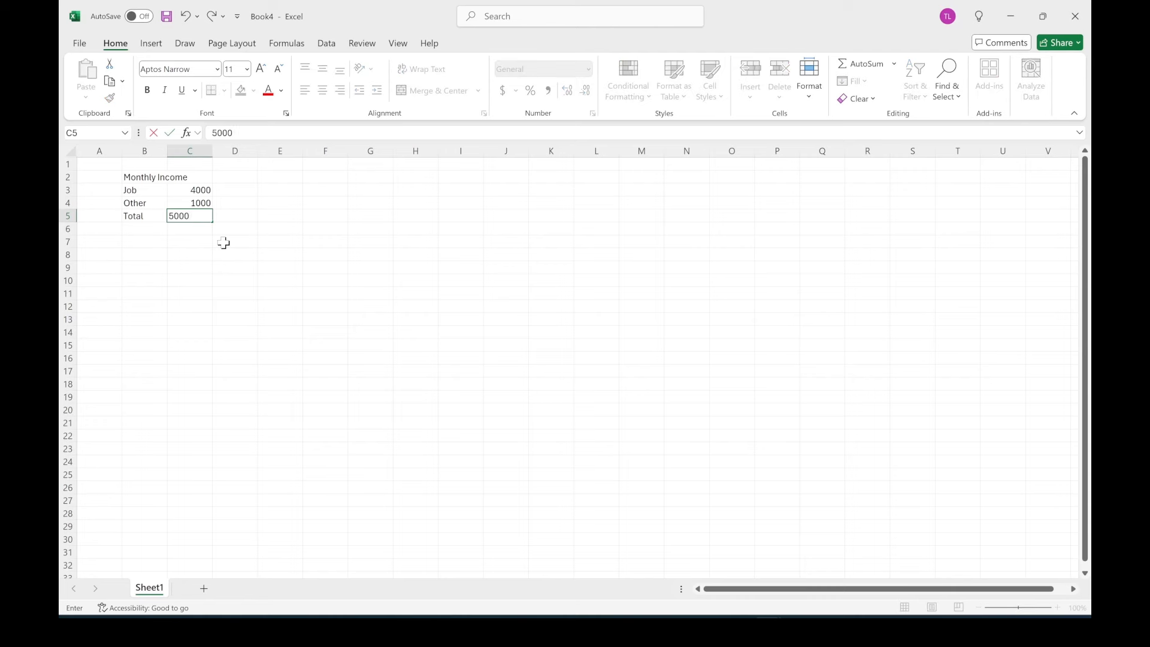
key(Return)
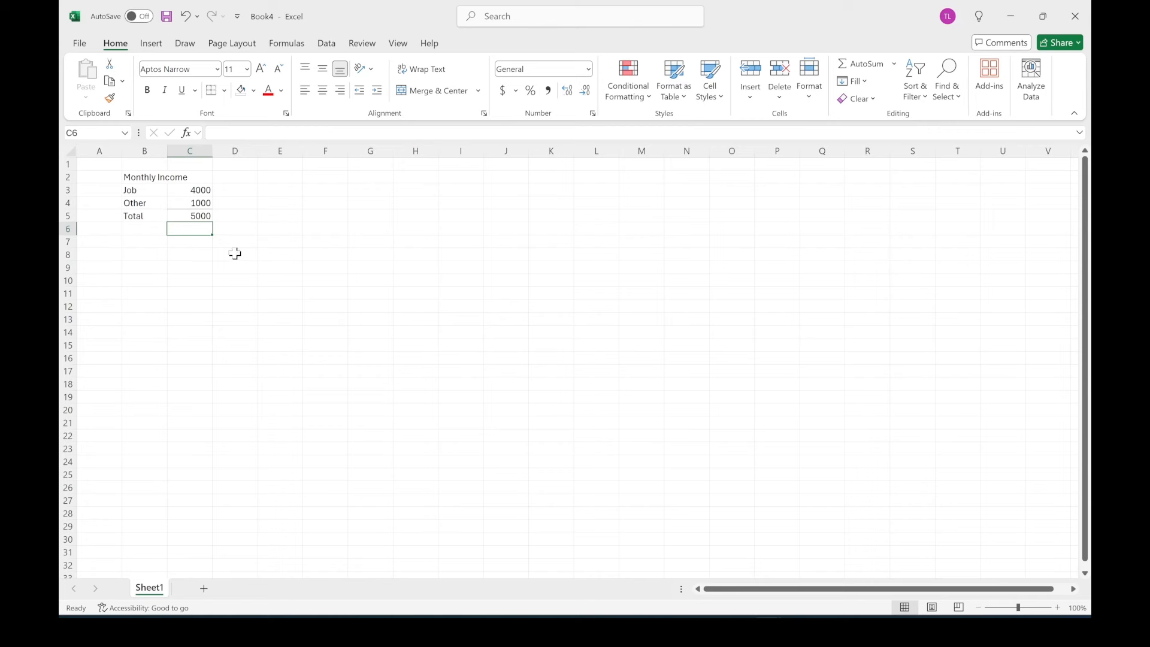
Replace the fixed total in C5 with the formula =SUM(C3:C4)
click(187, 217)
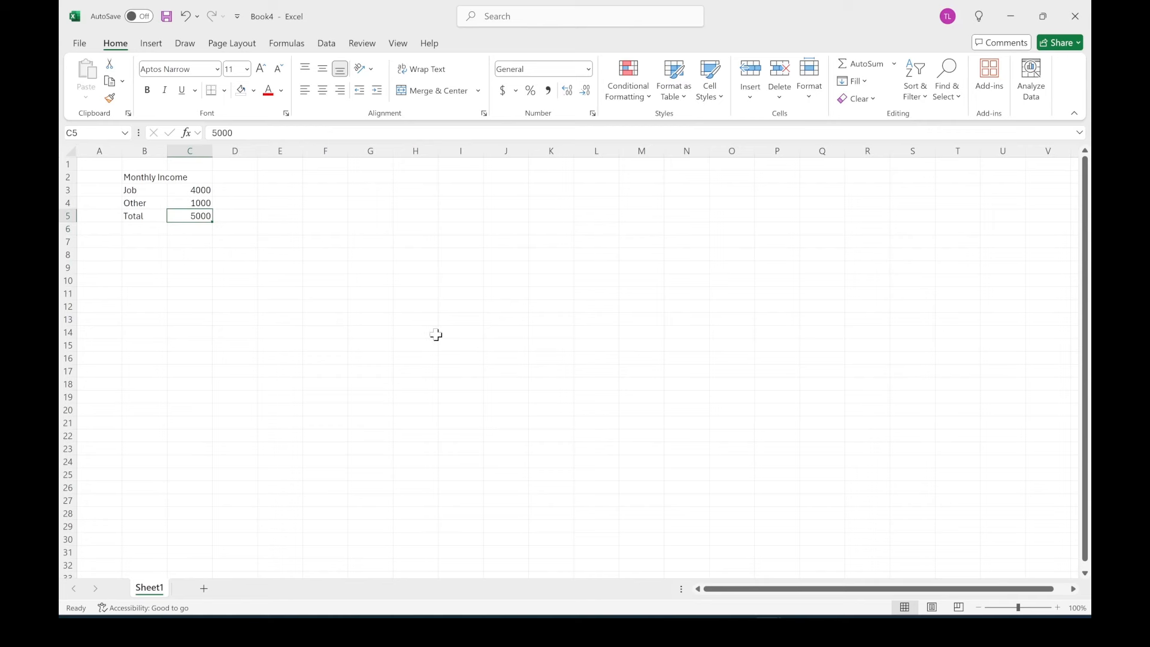
key(Delete)
text(=)
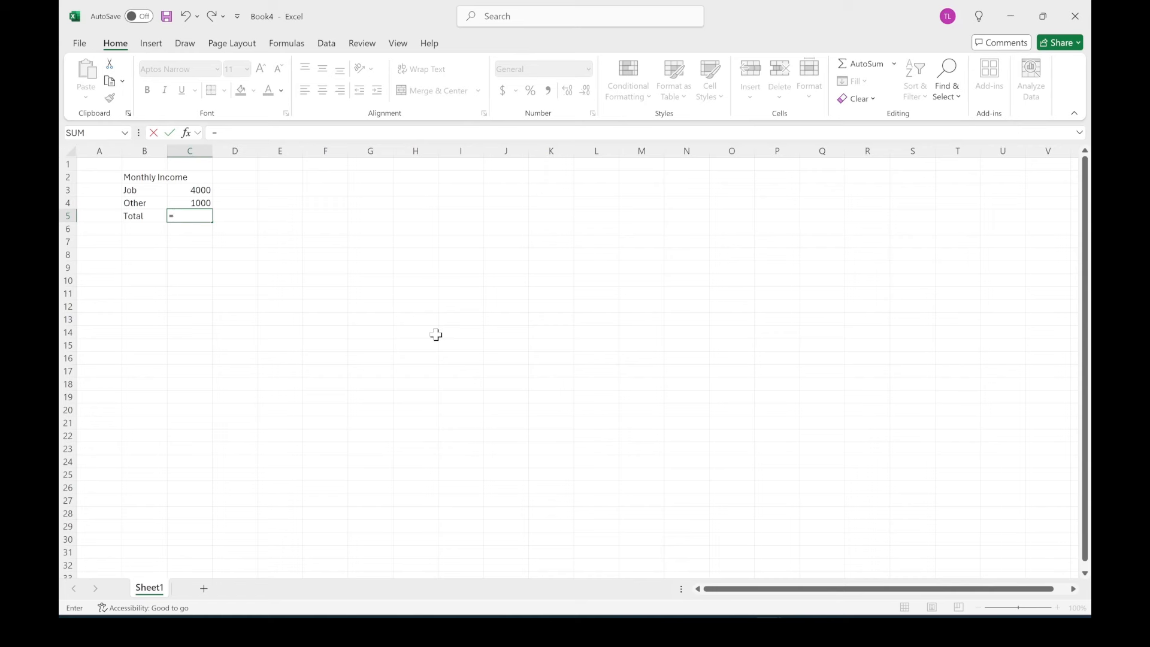
text(sum)
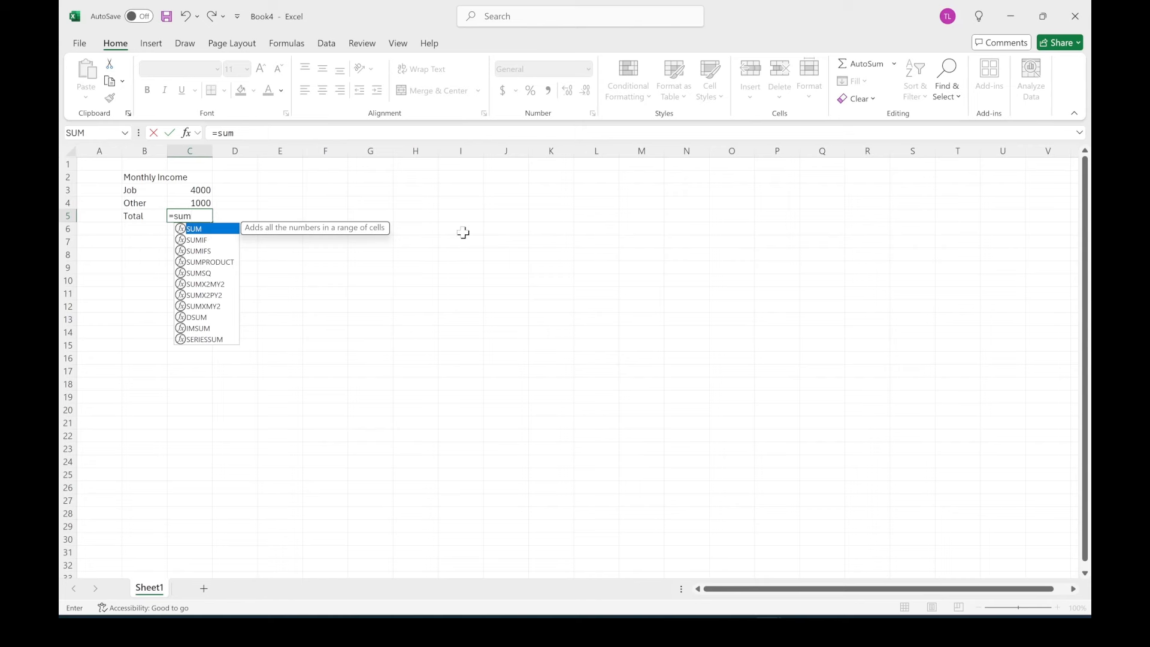
key(Tab)
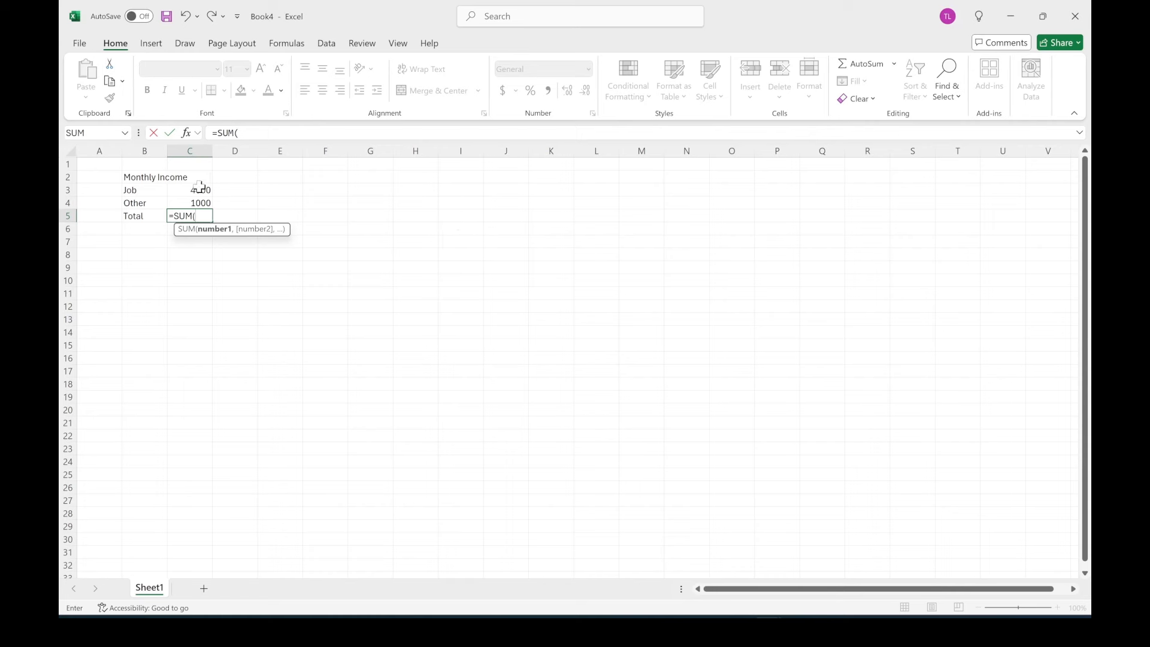
drag(199, 187, 197, 203)
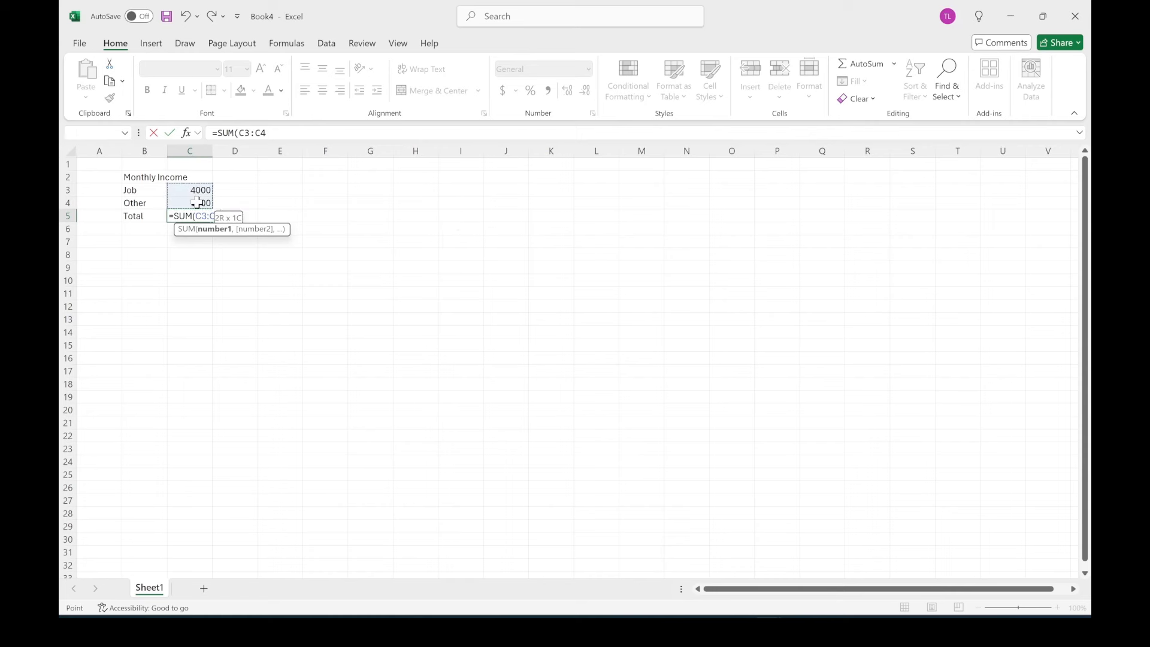
drag(197, 203, 181, 203)
text())
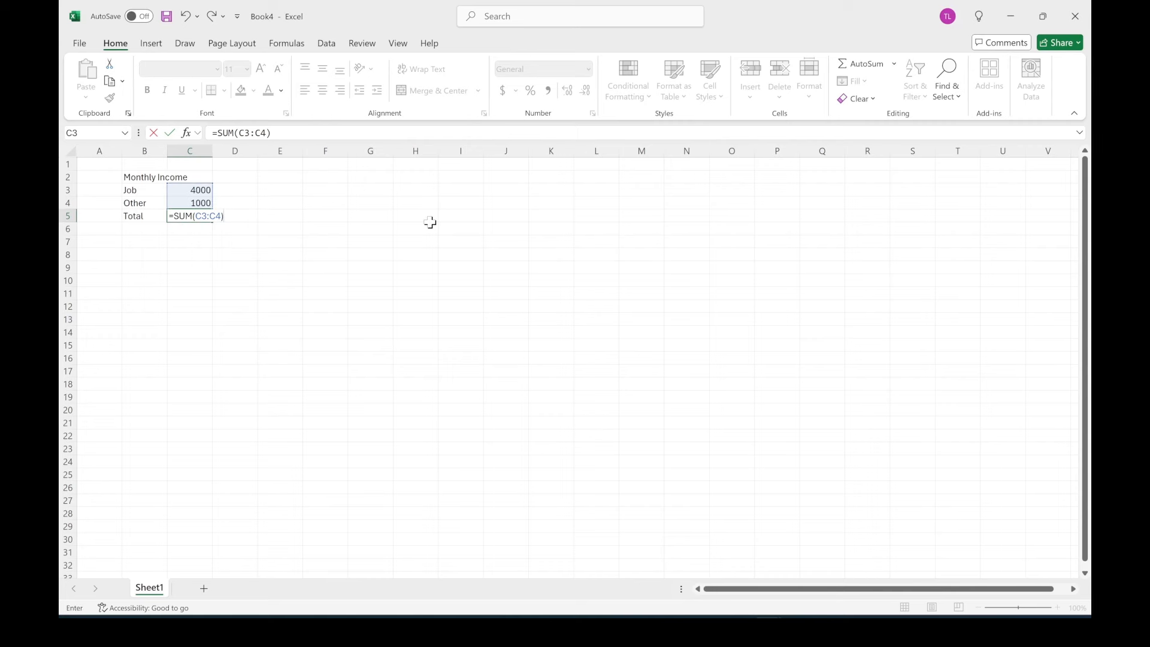
key(Return)
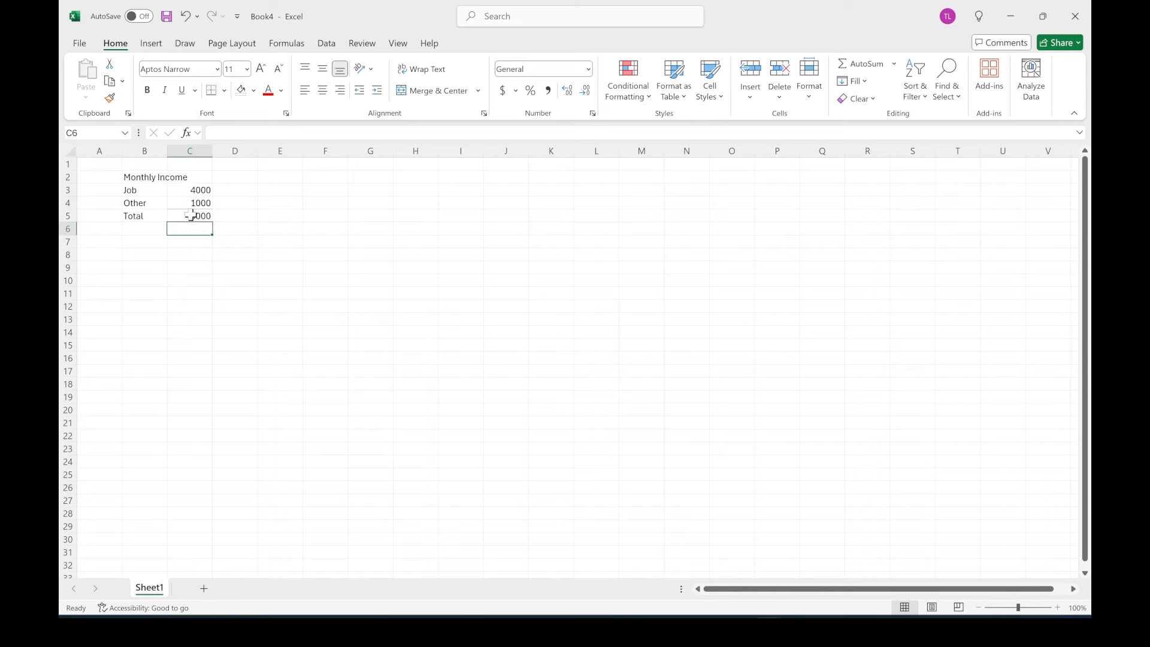
click(190, 215)
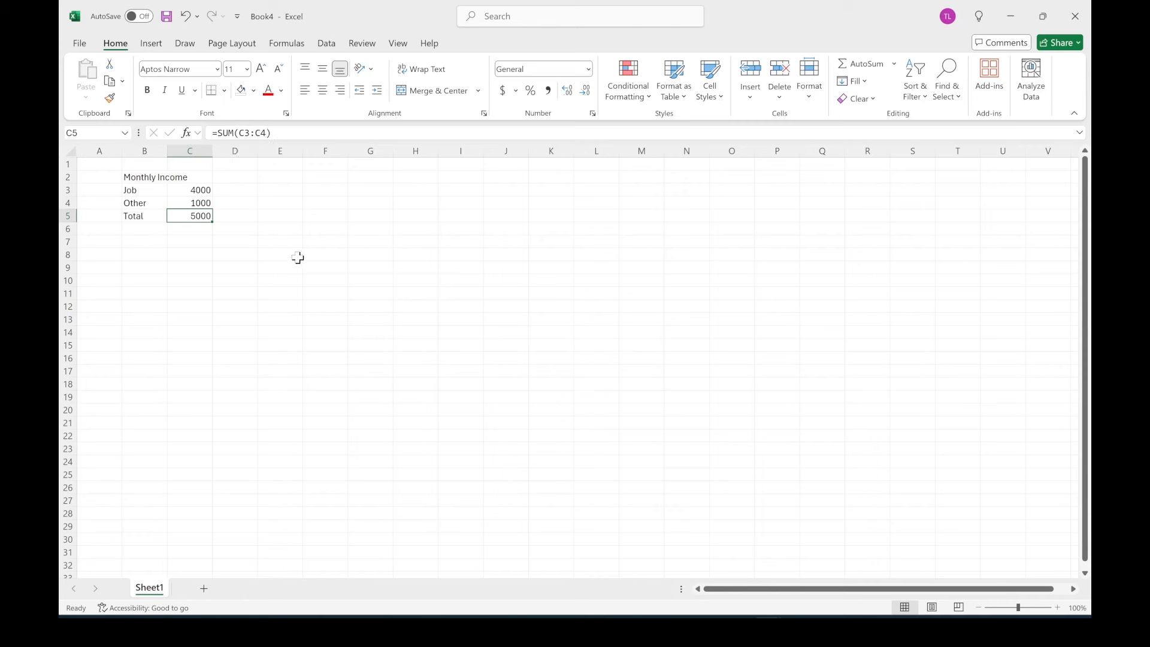
click(337, 227)
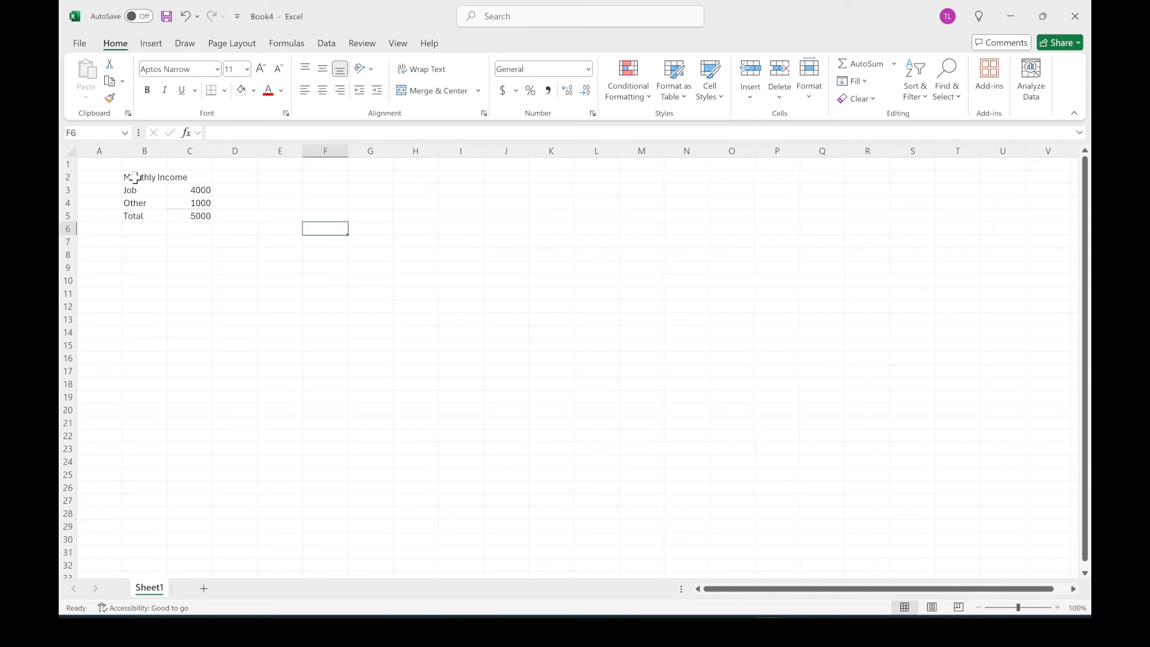
Merge and center the Monthly Income heading across B2:C2 and make it bold
drag(135, 177, 183, 180)
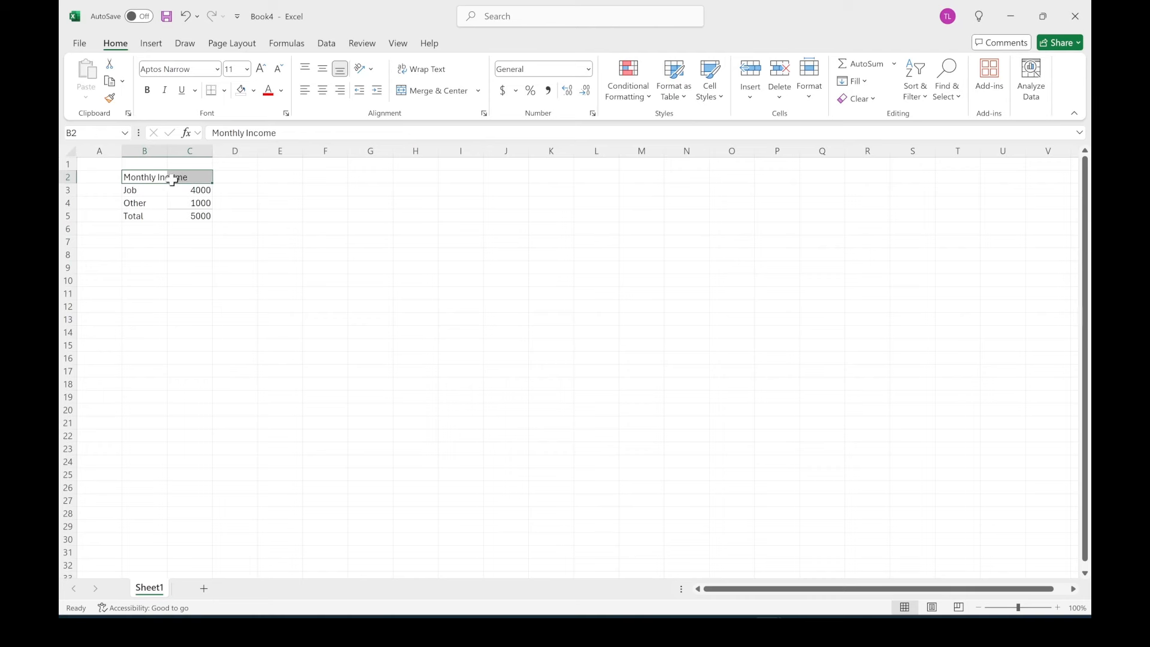
click(422, 90)
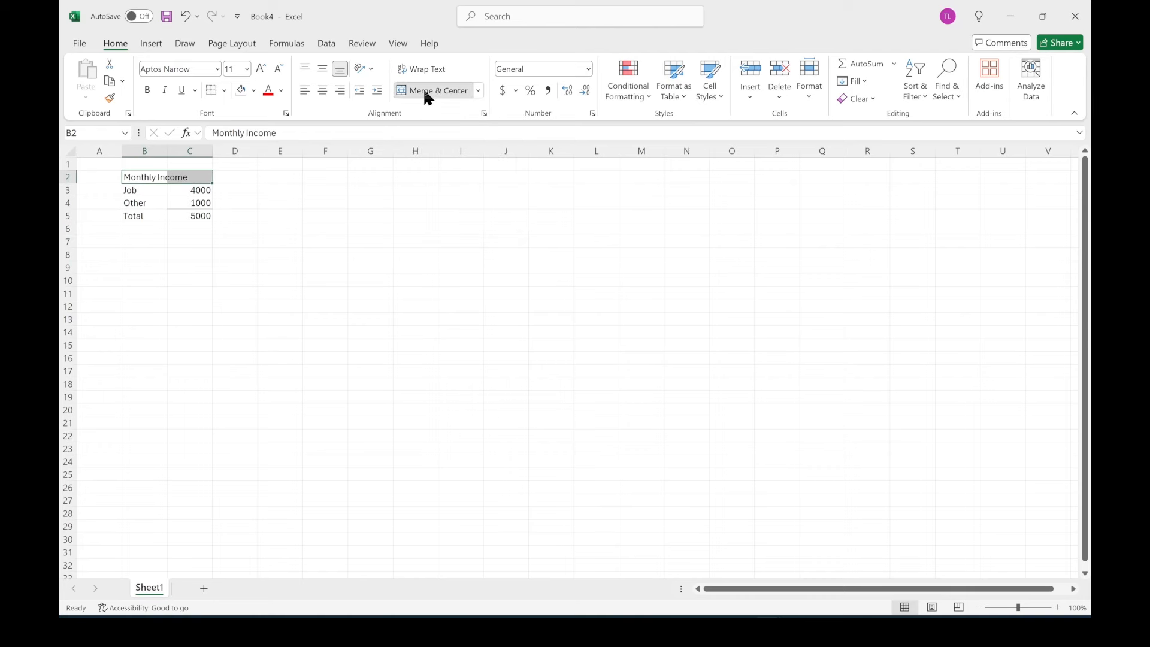
click(146, 90)
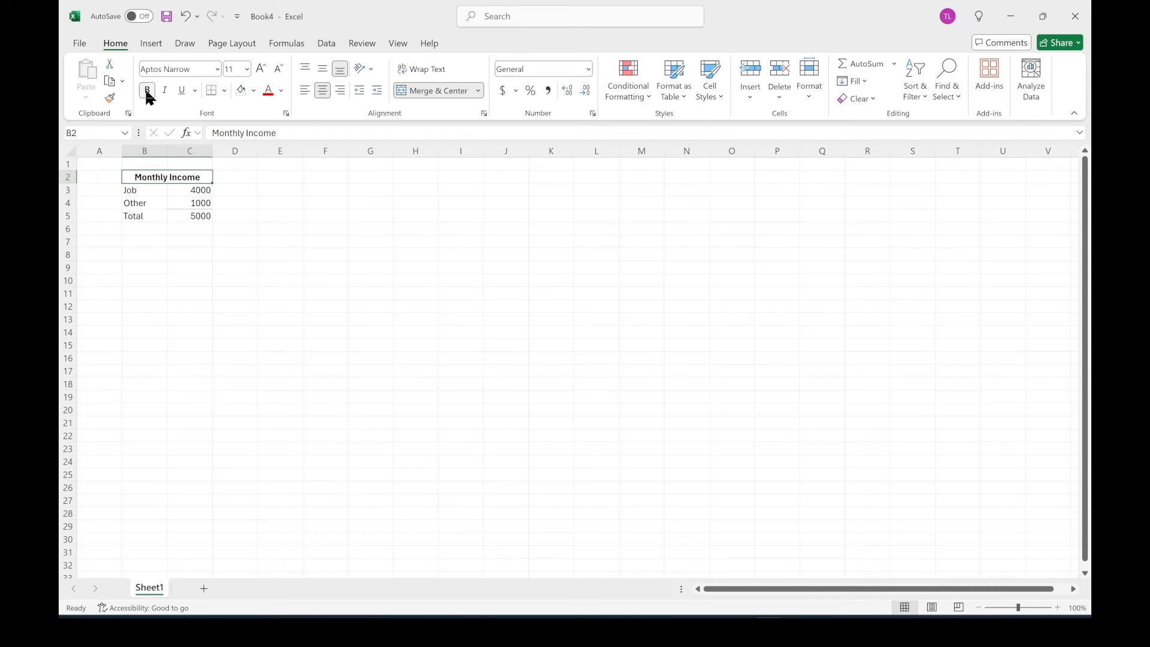
click(328, 278)
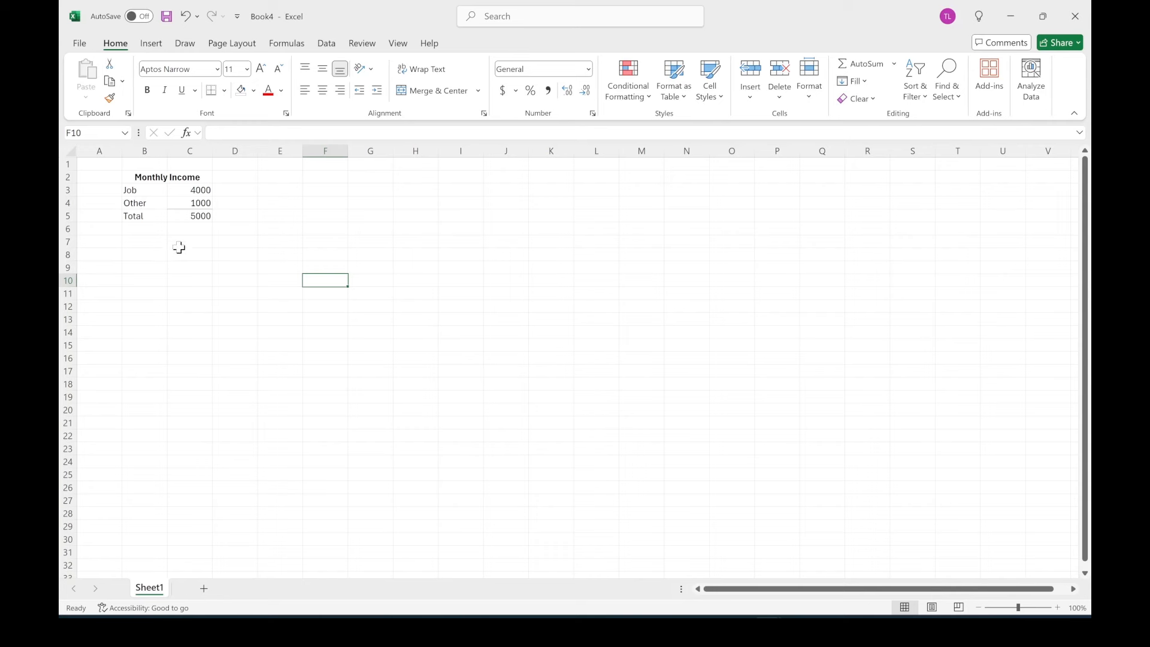
Enter the heading Monthly Expenses in B8 and add a Rent expense of 1500 in row 9
click(147, 254)
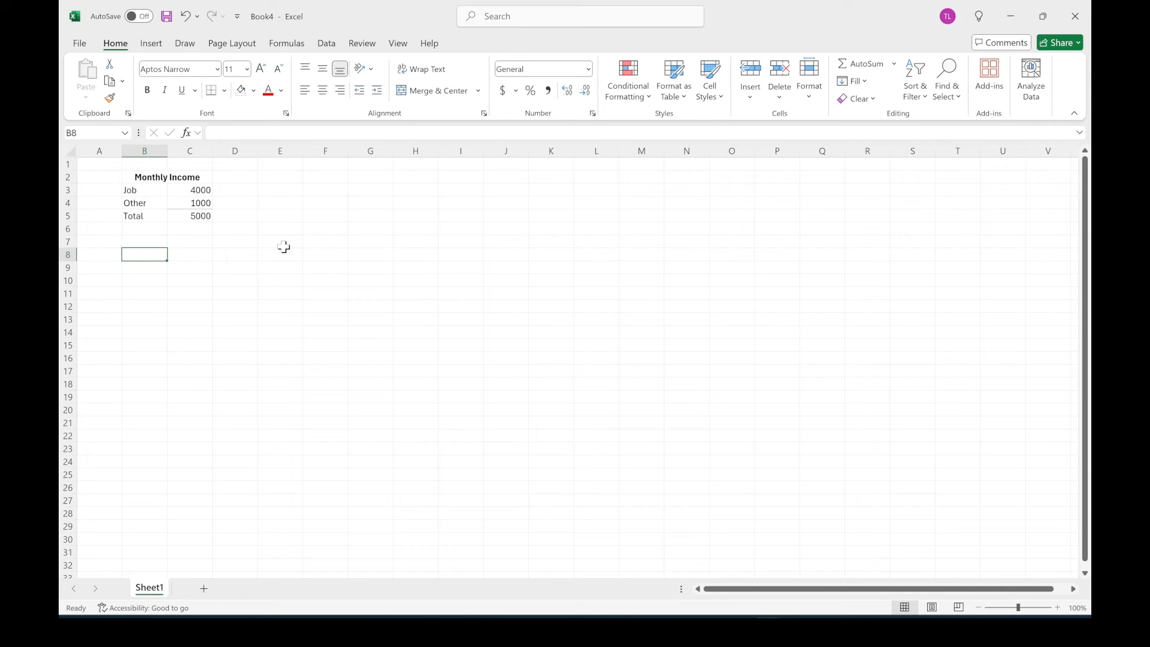
text(Month)
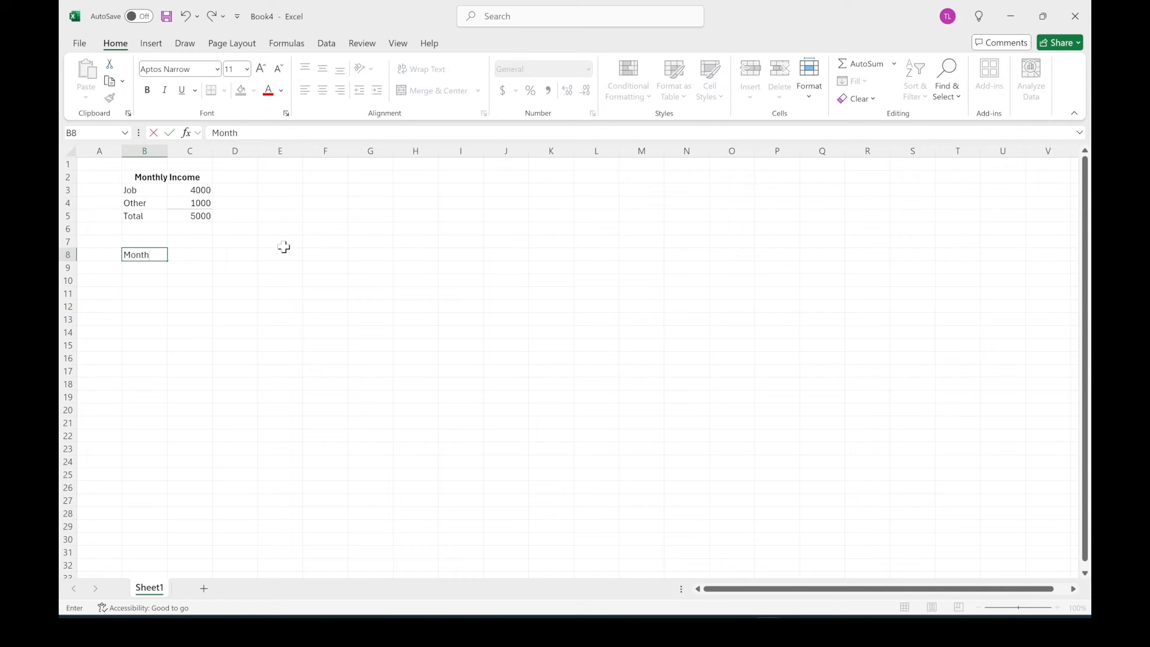
text(ly Expenses)
key(Return)
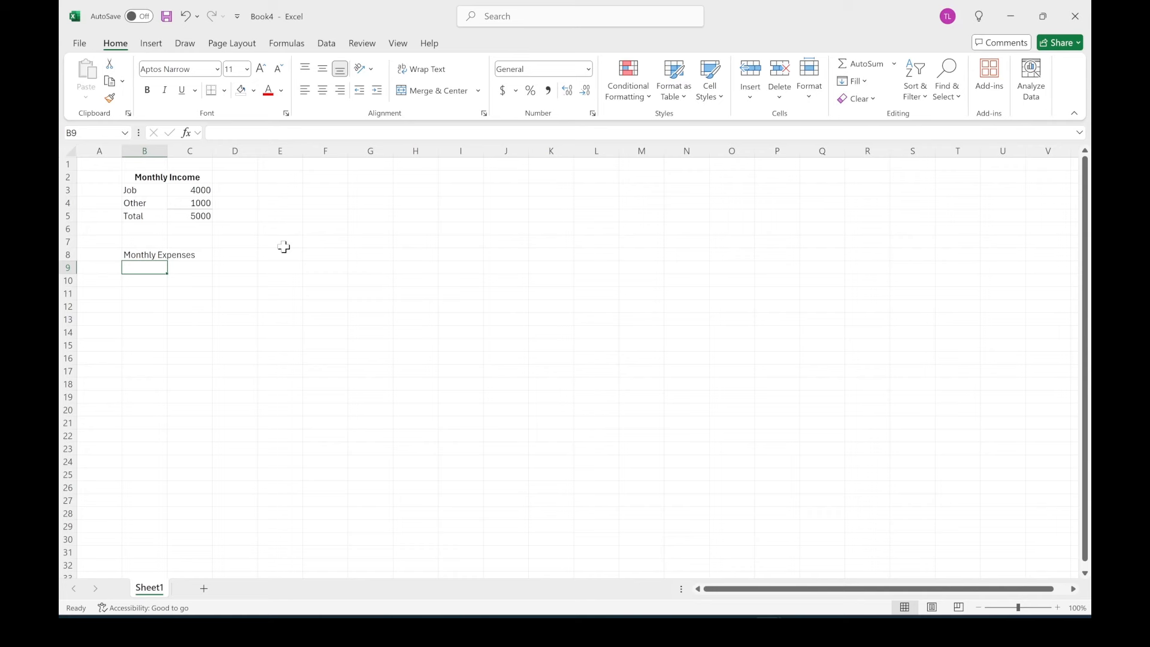
text(Rent)
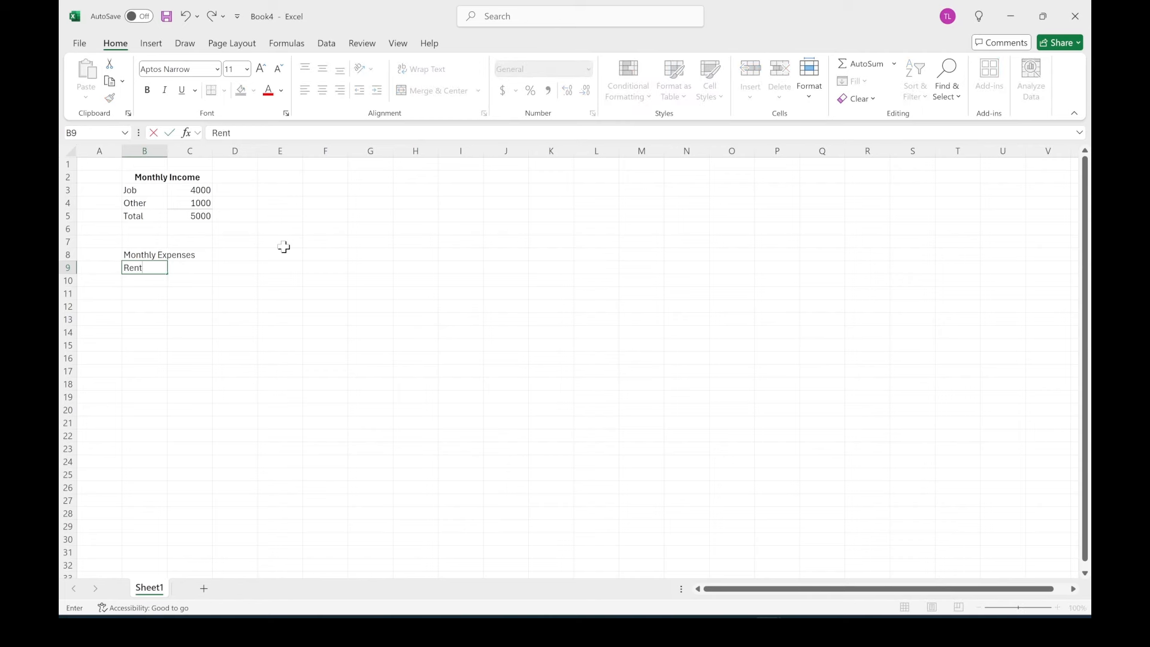
key(Tab)
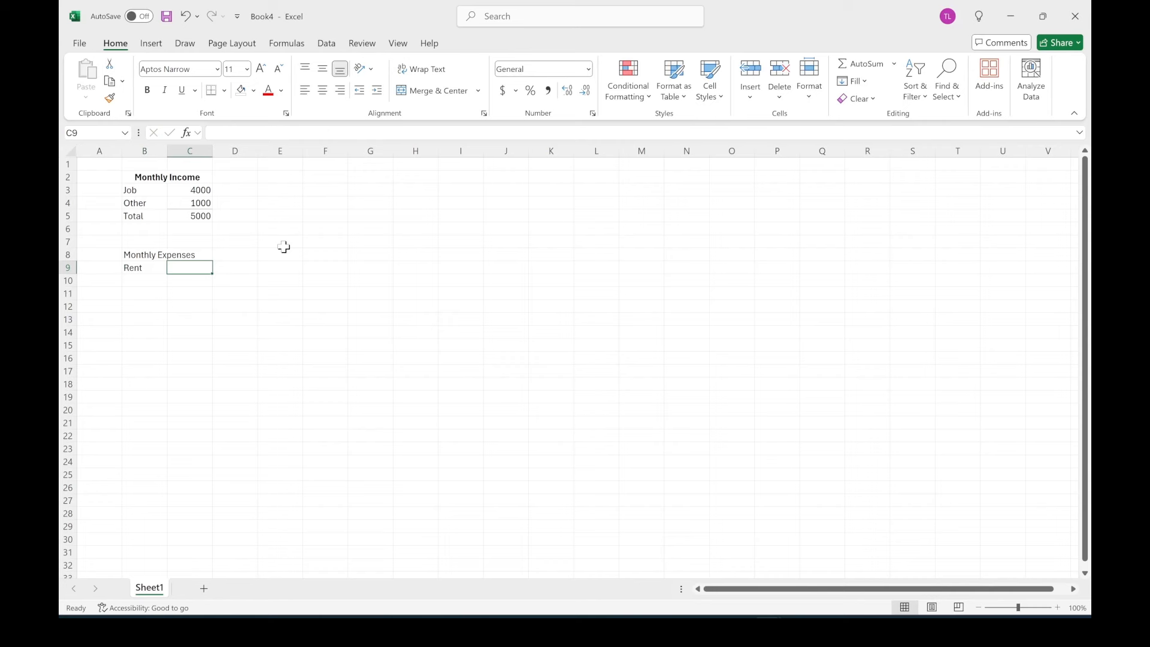
text(1500)
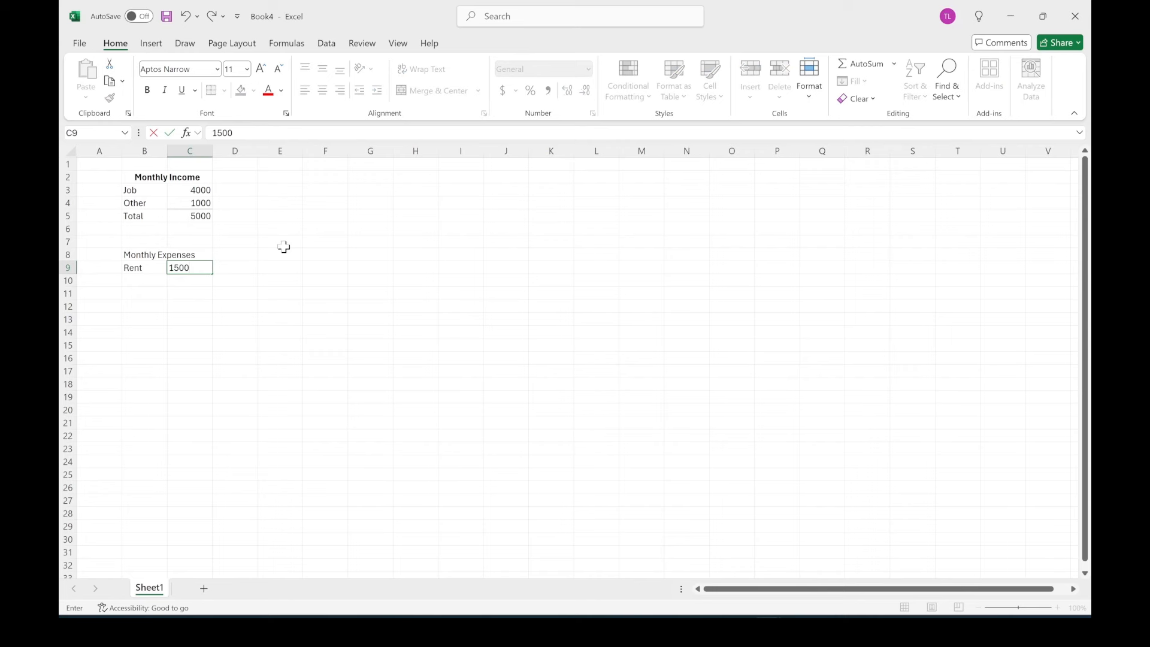
key(Return)
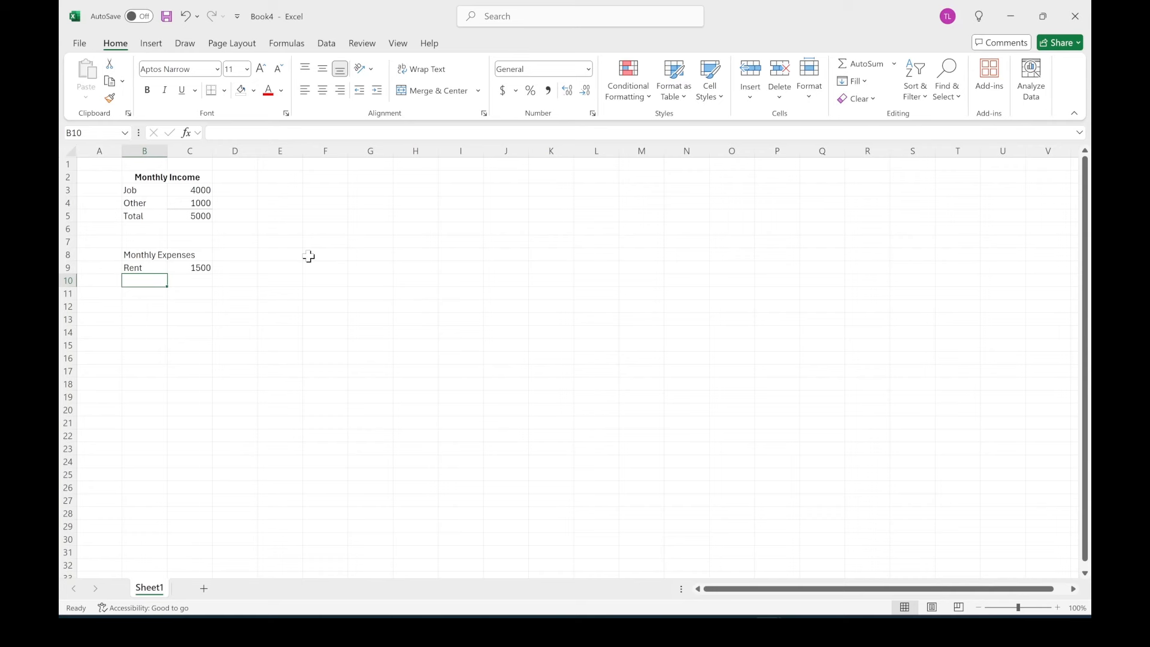
Add the expenses Utilities at 400 and Internet at 150 in rows 10 and 11
text(Utilities)
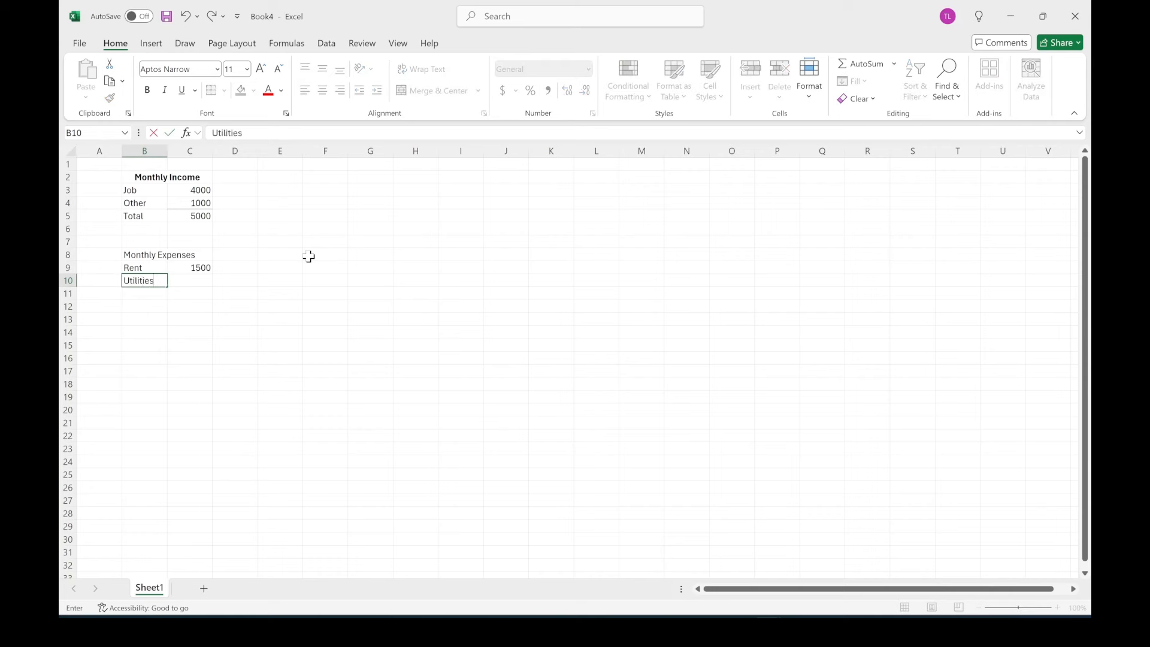
key(Tab)
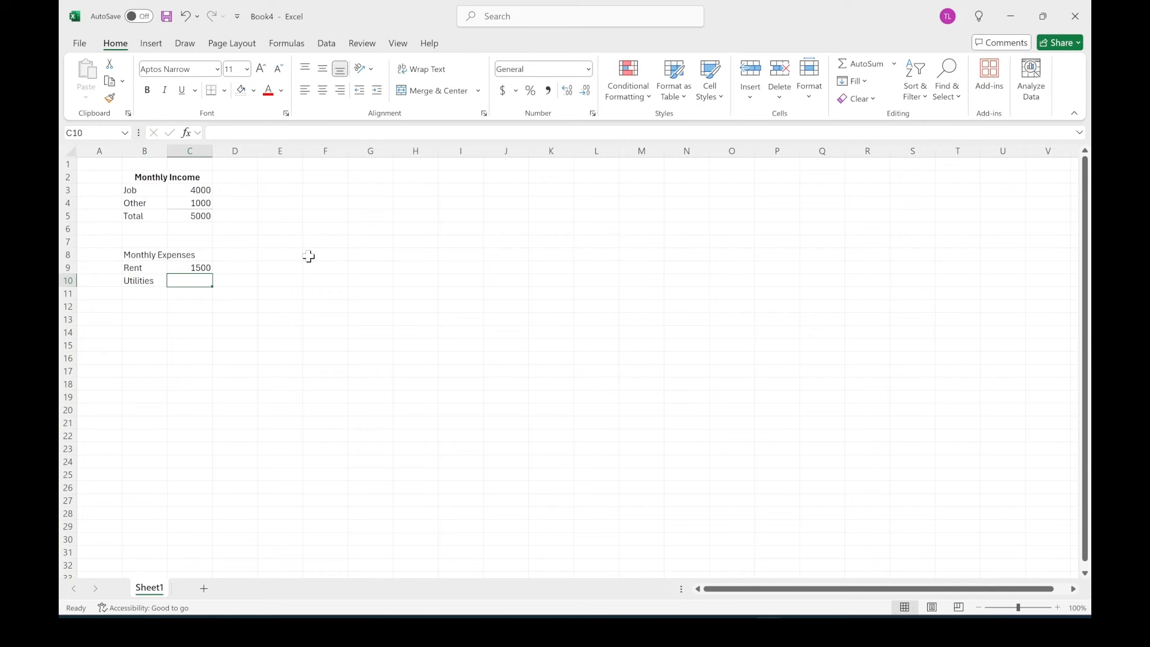
text(400)
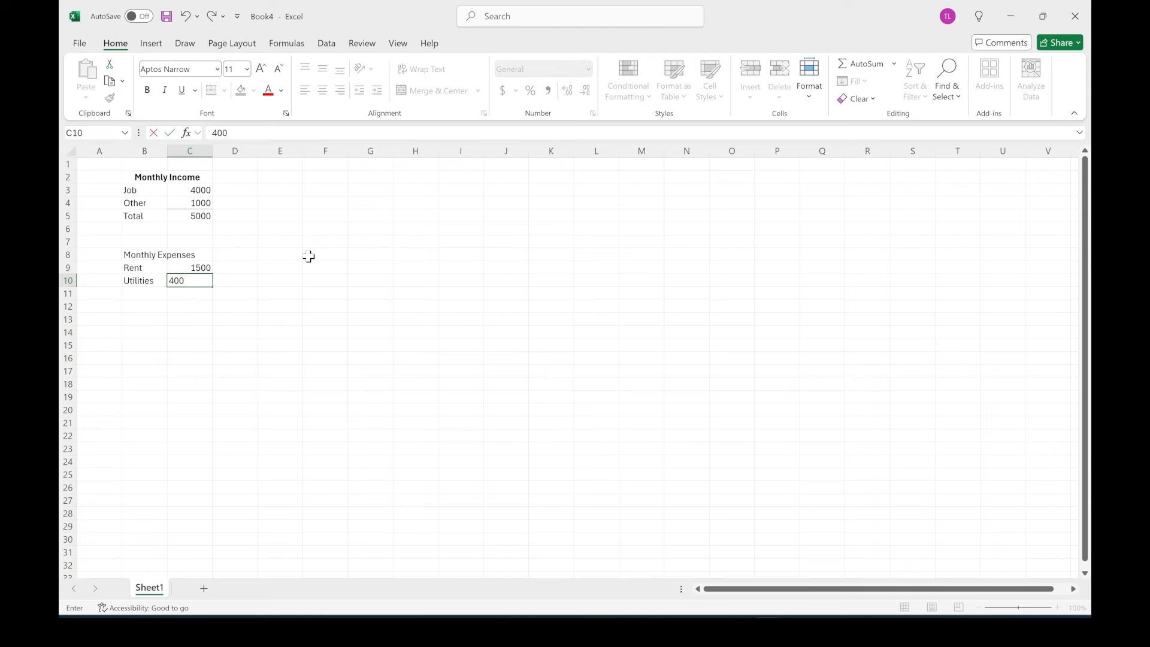
key(Return)
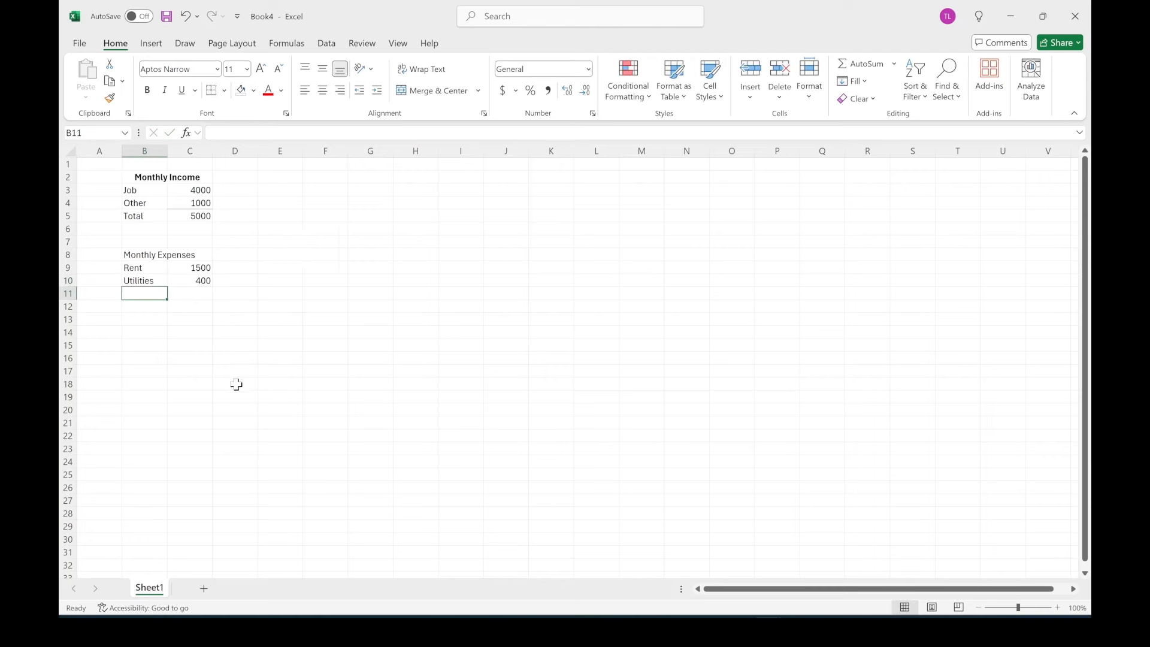
text(I)
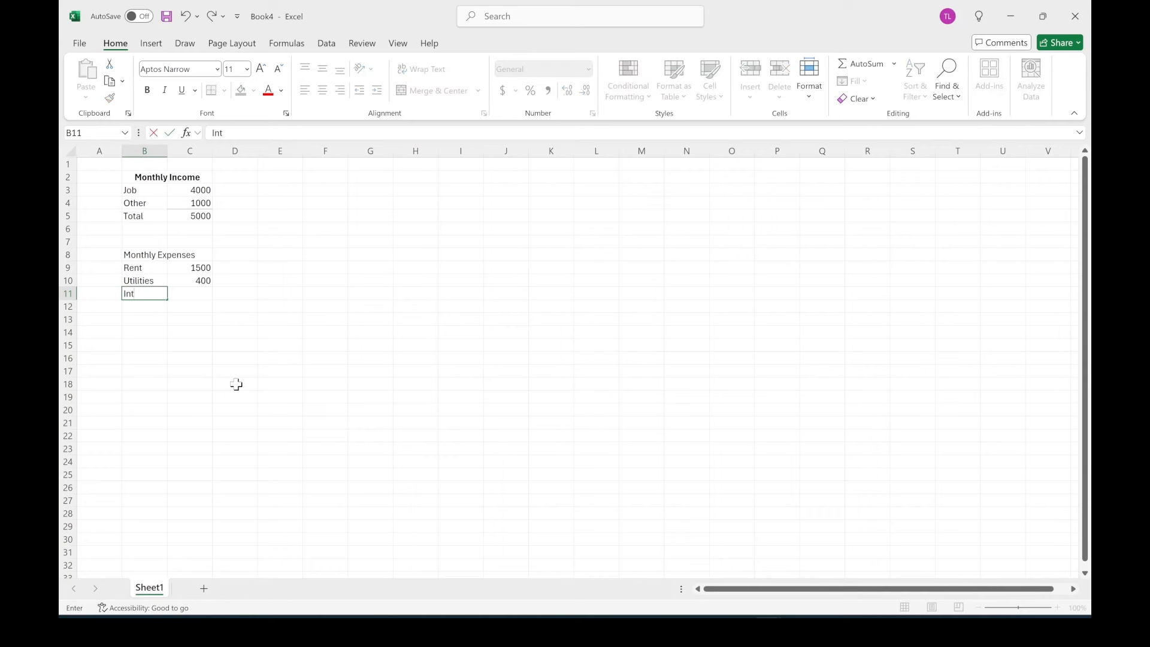
text(nternet)
key(Tab)
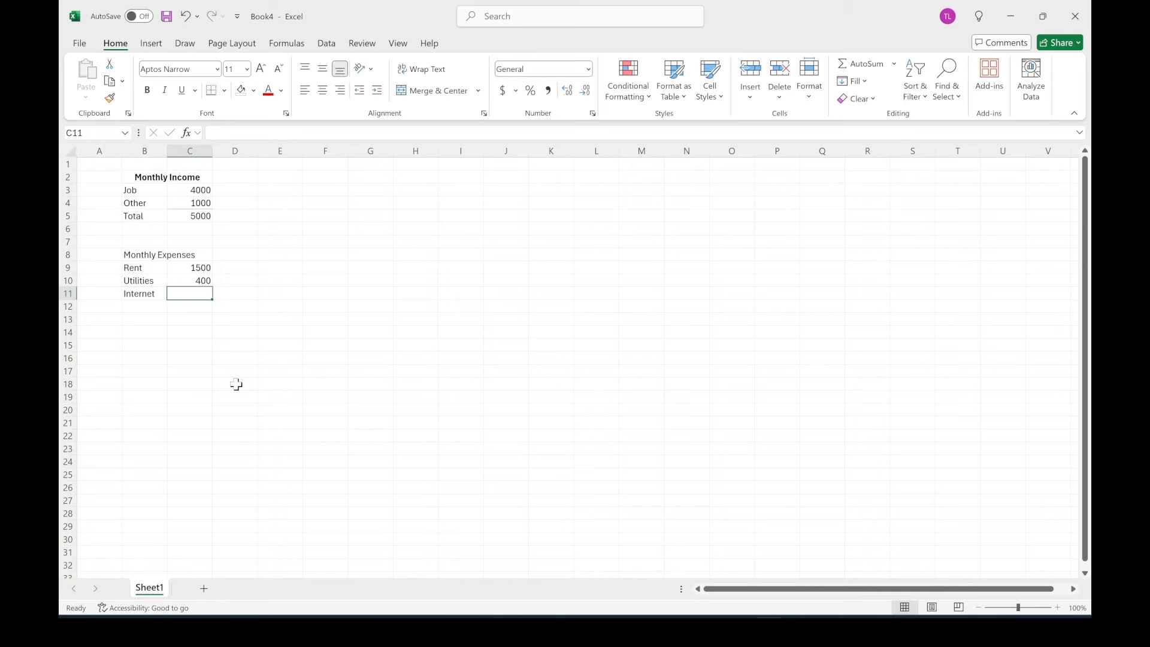
text(150)
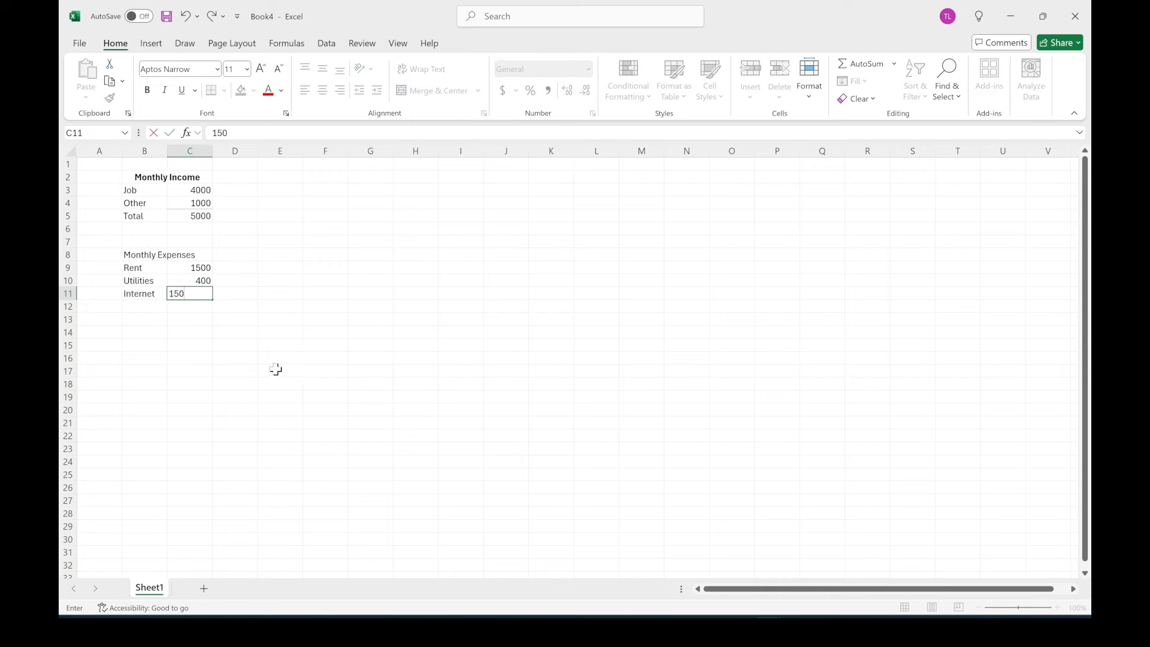
click(133, 306)
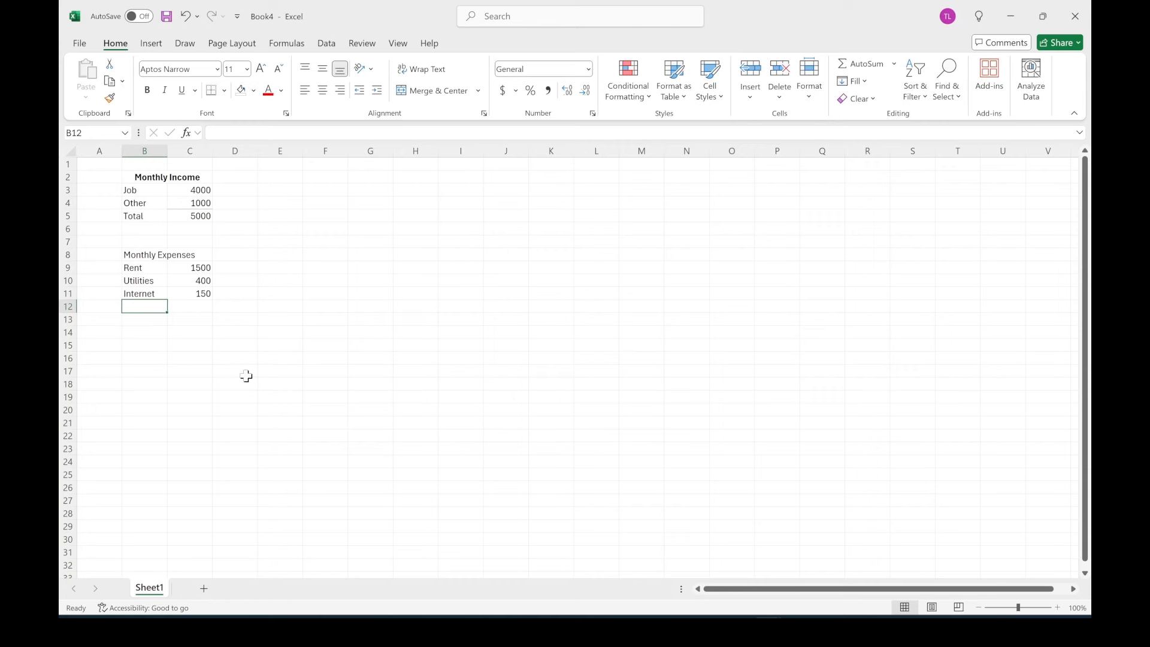
Add a Car Payment expense of 250 in row 12 and widen column B to fit its label
text(C)
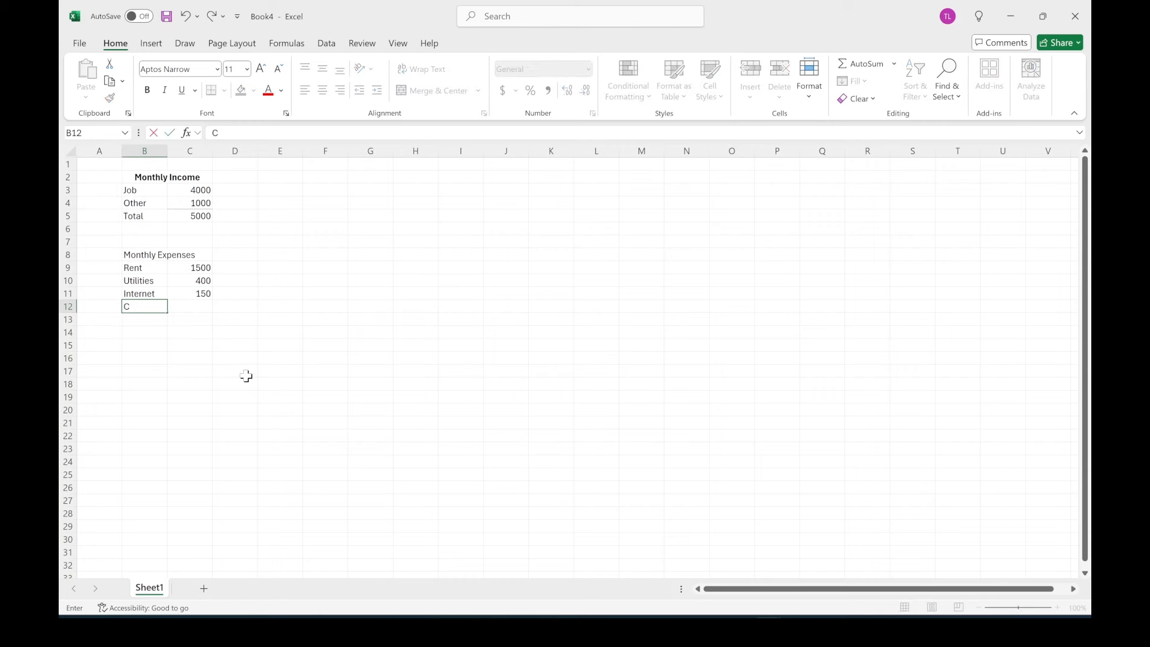
text(ar Payment)
key(Tab)
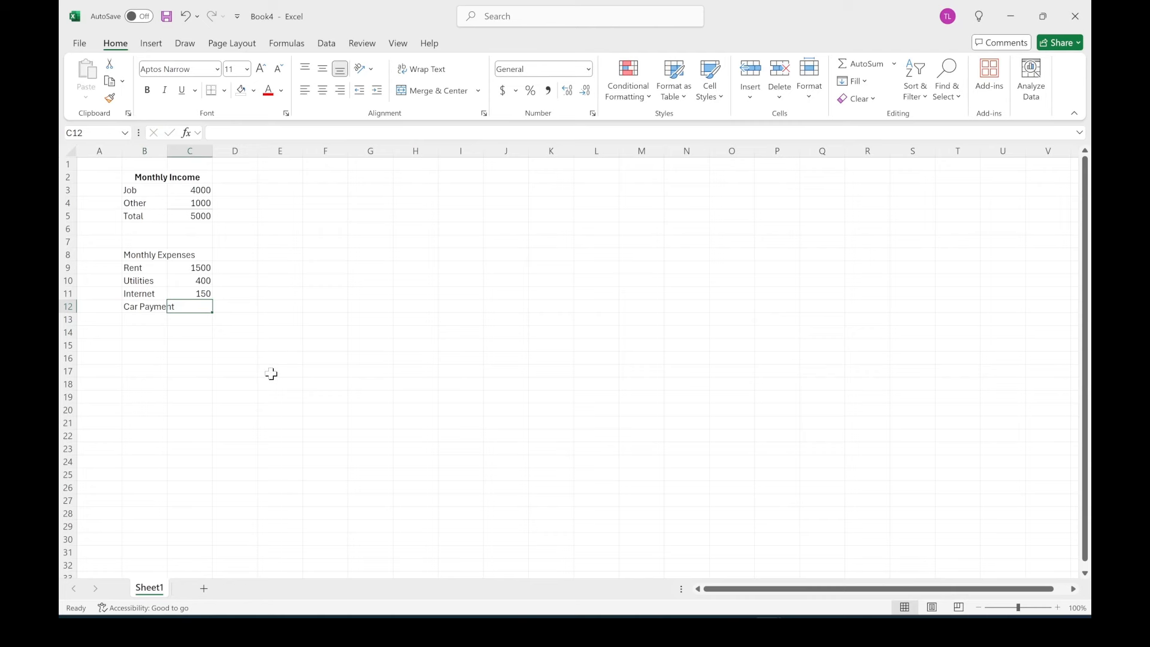
text(250)
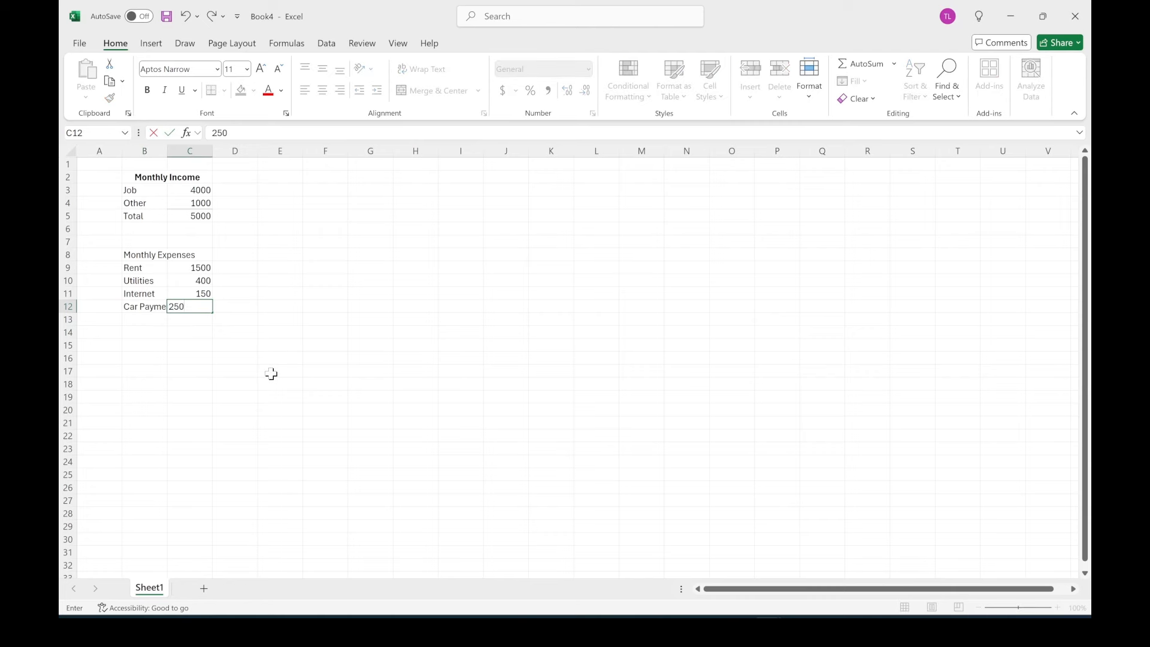
key(Return)
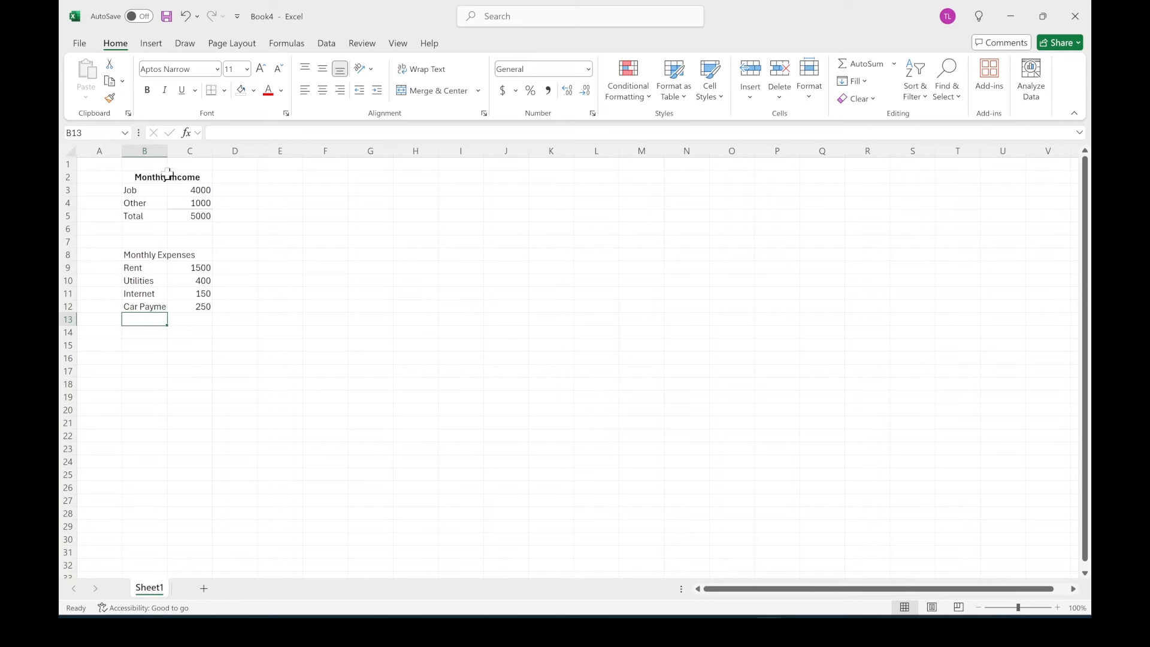
drag(167, 155, 190, 149)
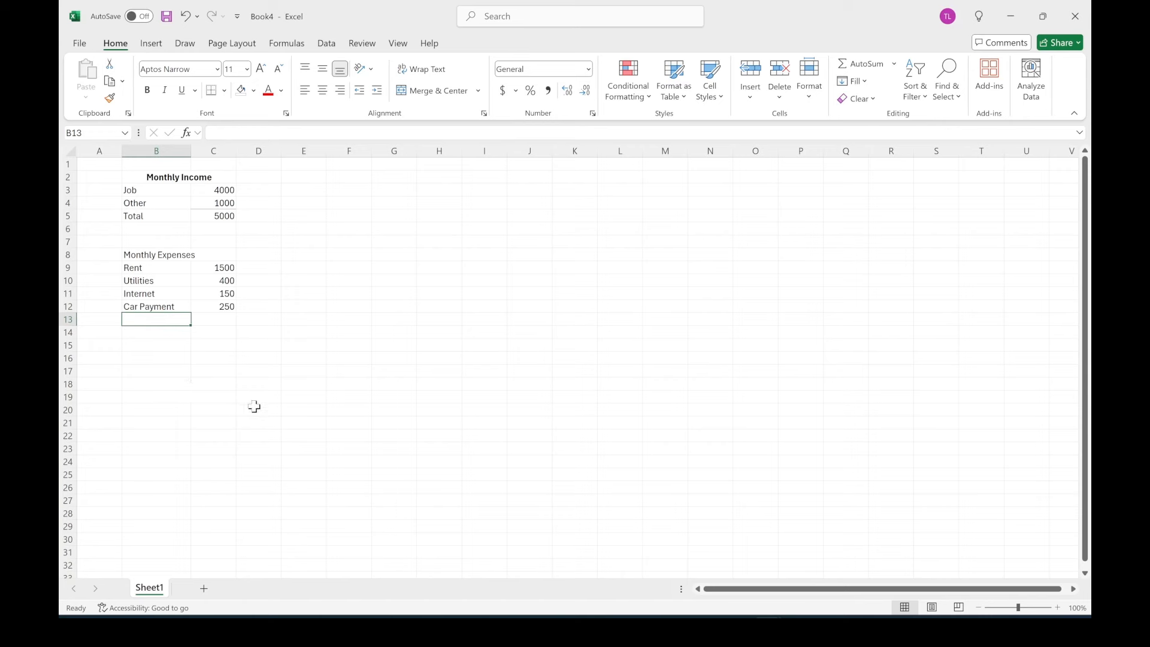
Add the expenses Gym at 50 and Other at 200 in rows 13 and 14
text(Gym)
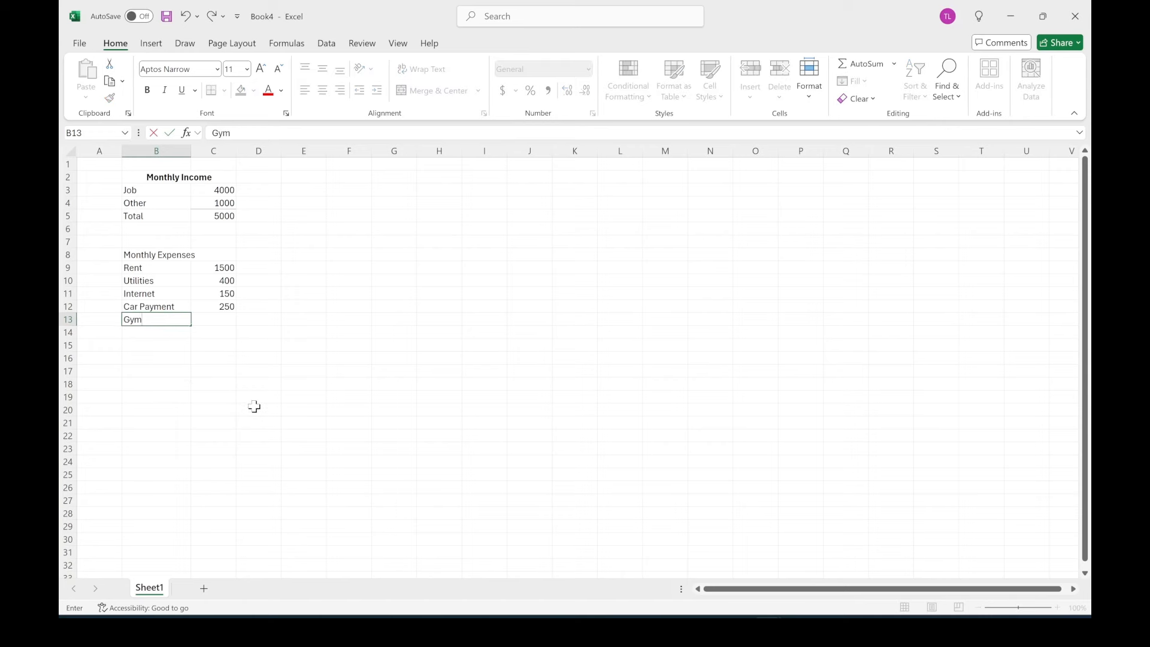
key(Tab)
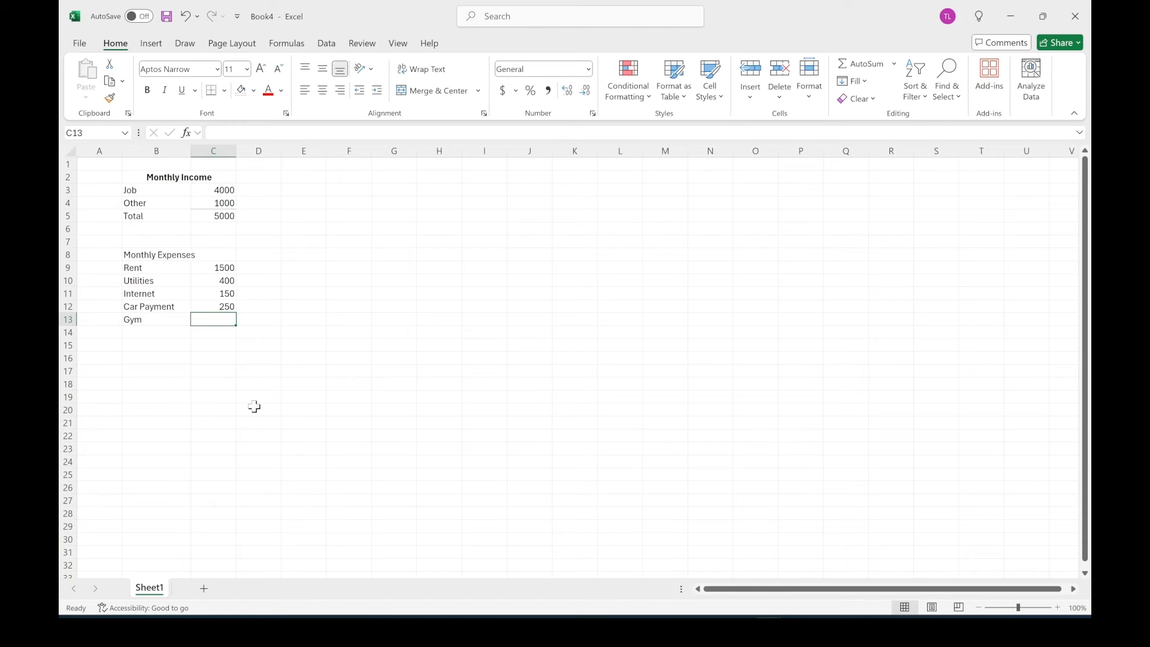
text(50)
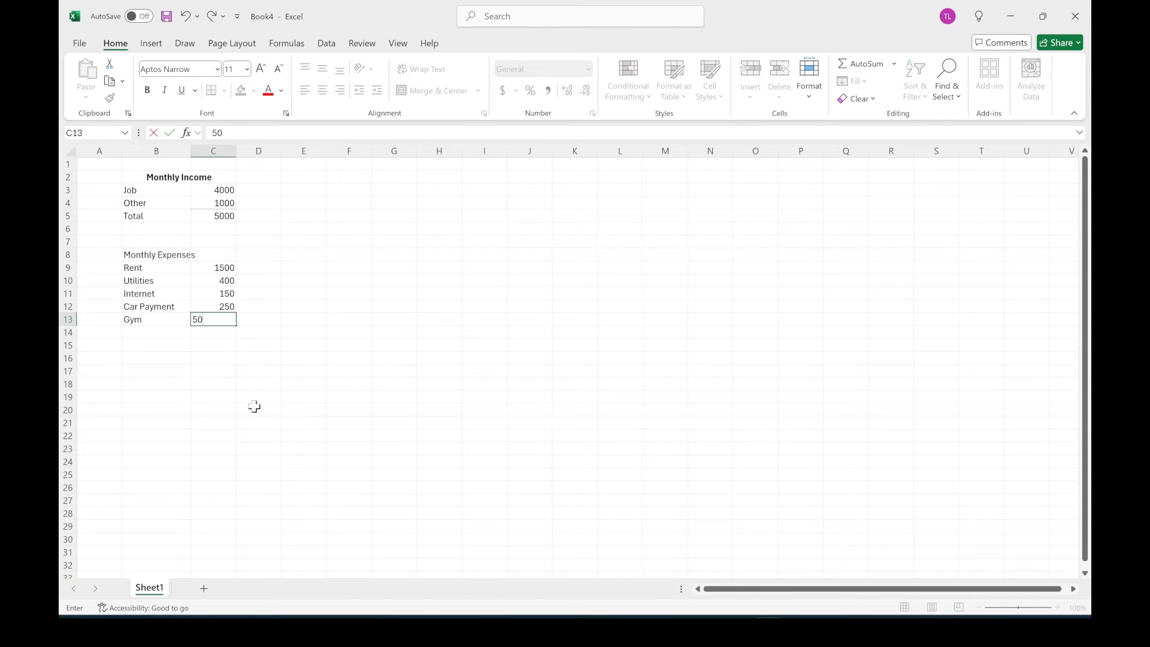
key(Return)
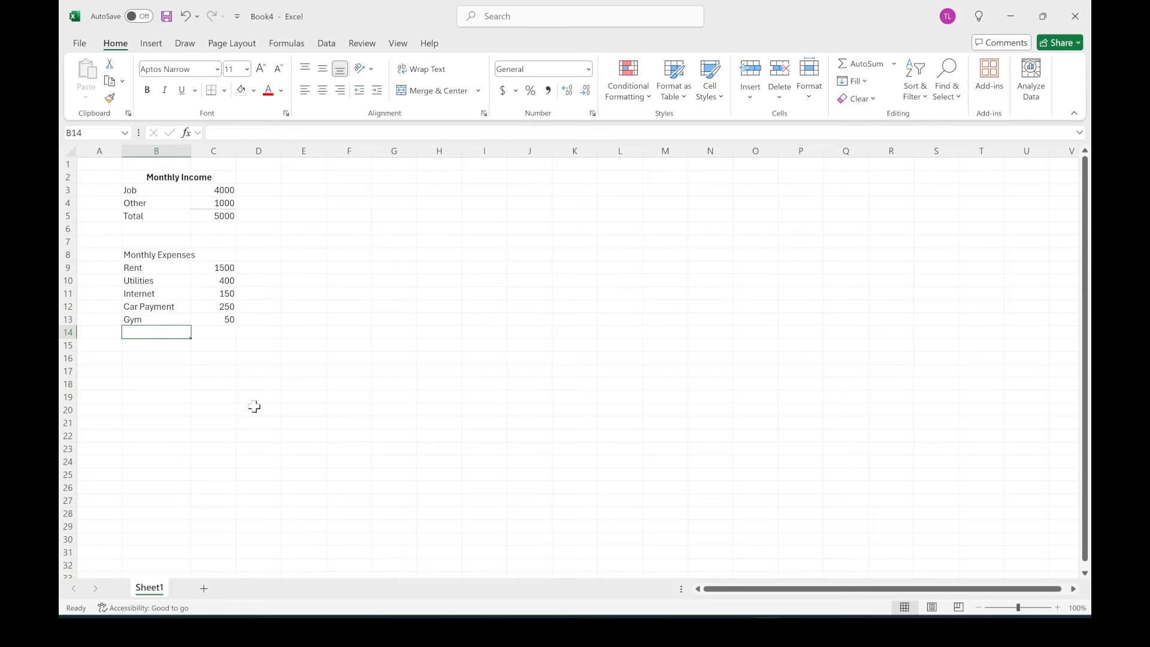
text(O)
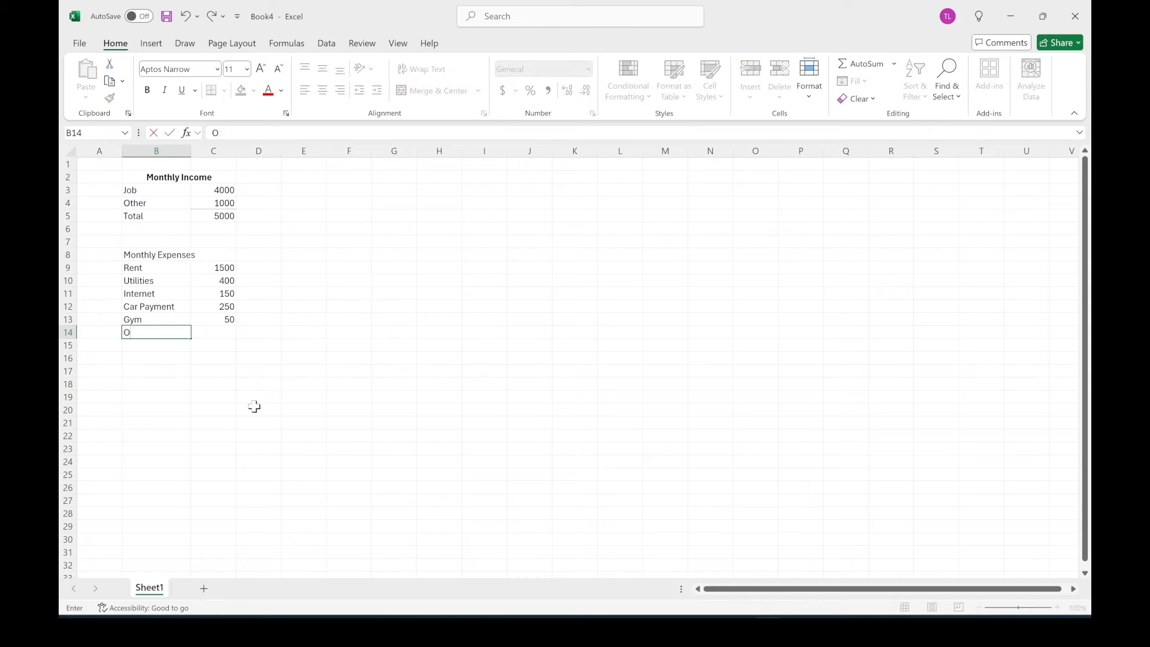
text(ther)
key(Tab)
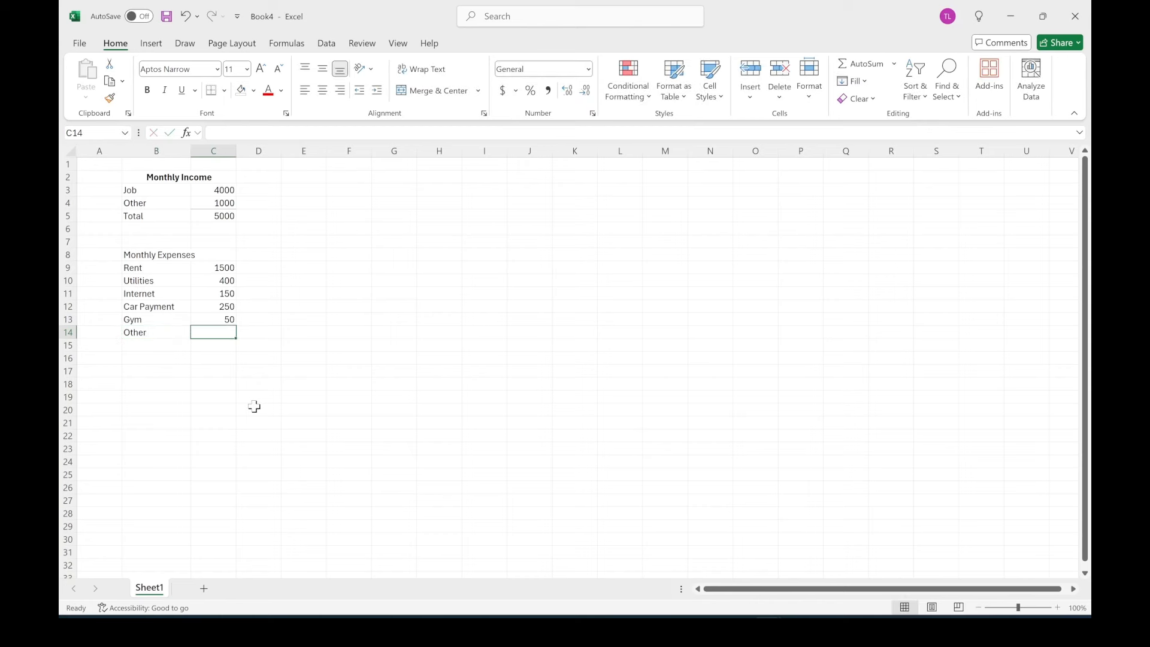
text(200)
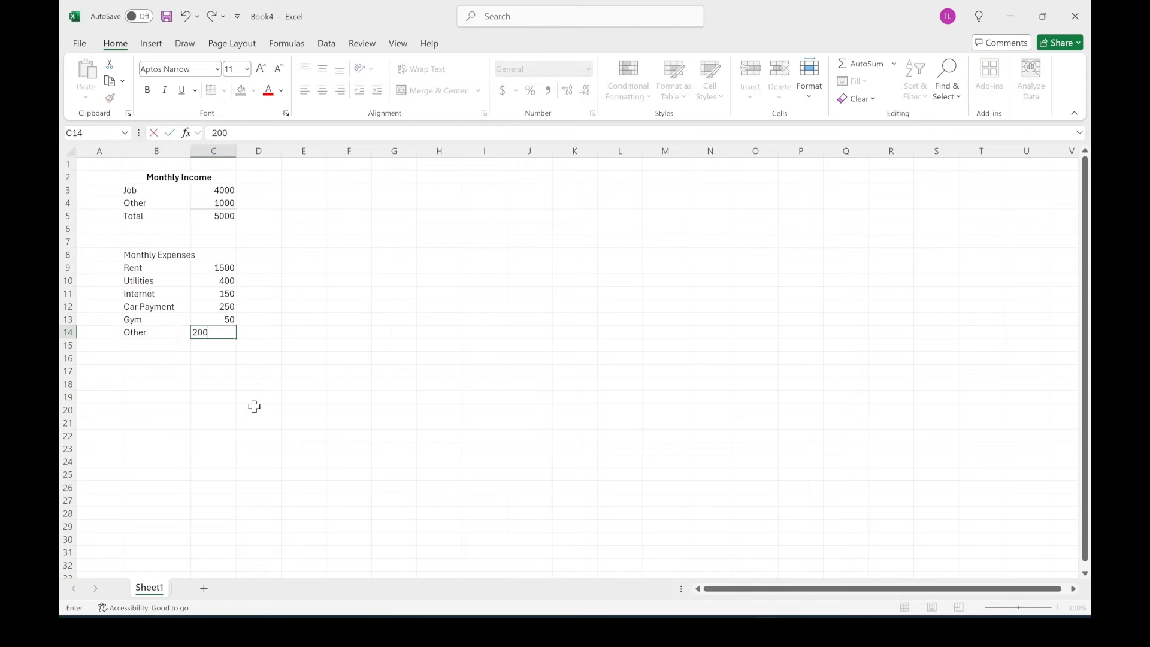
key(Return)
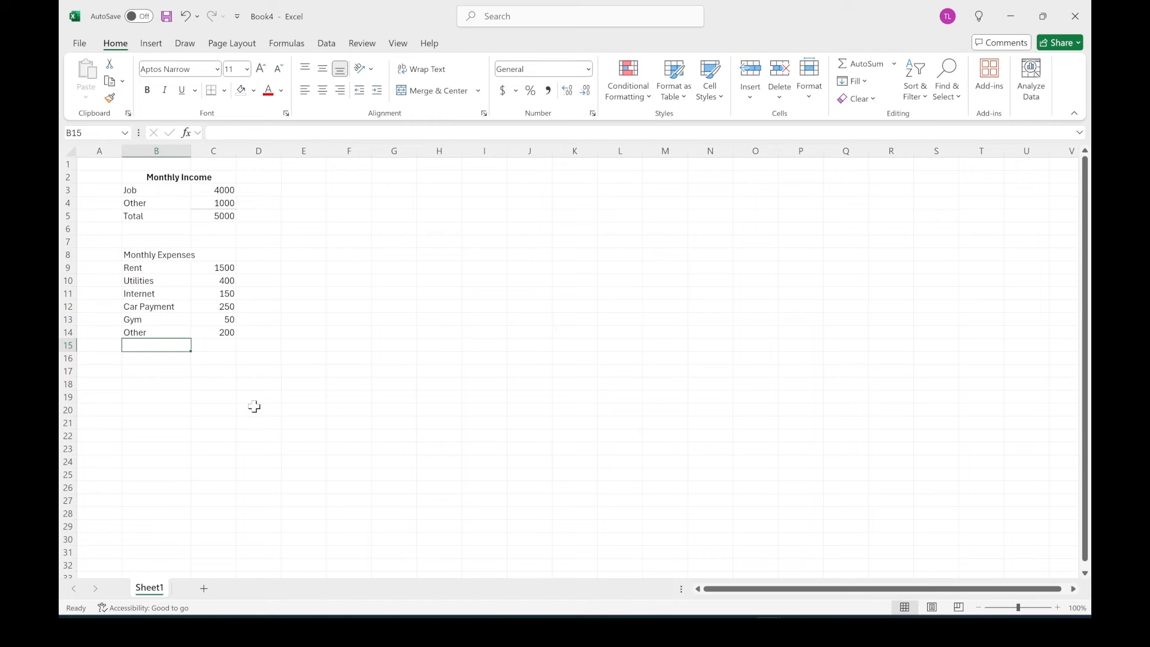
Add a Total label in B15 and sum the expenses in C15 with =SUM(C9:C14)
text(Total)
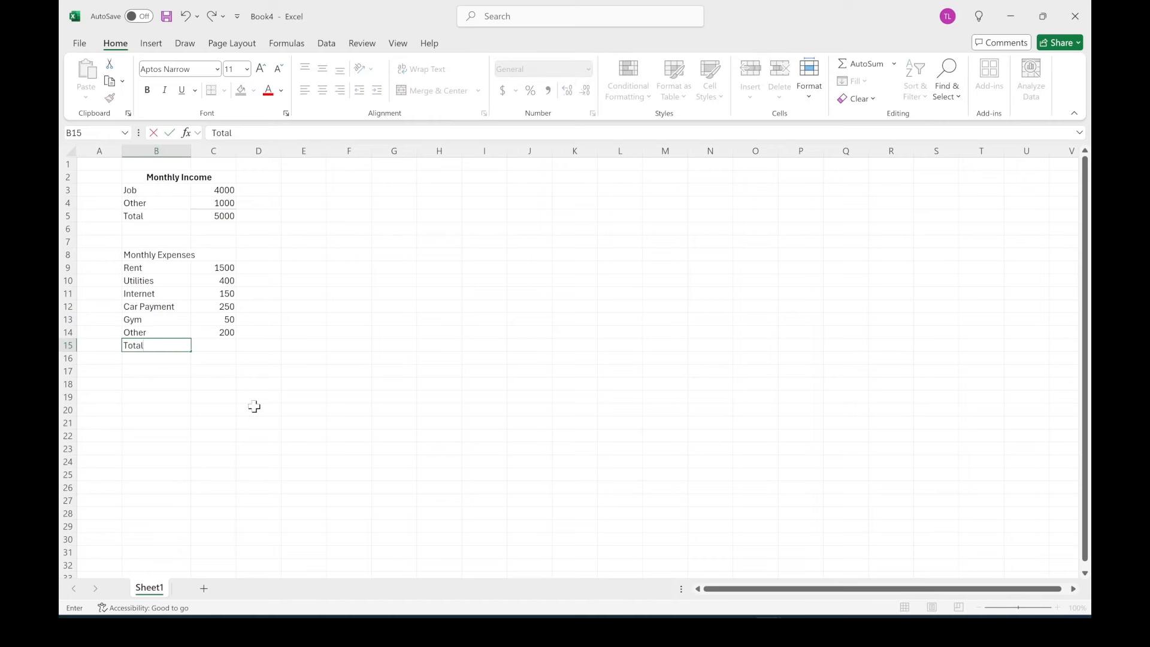
key(Tab)
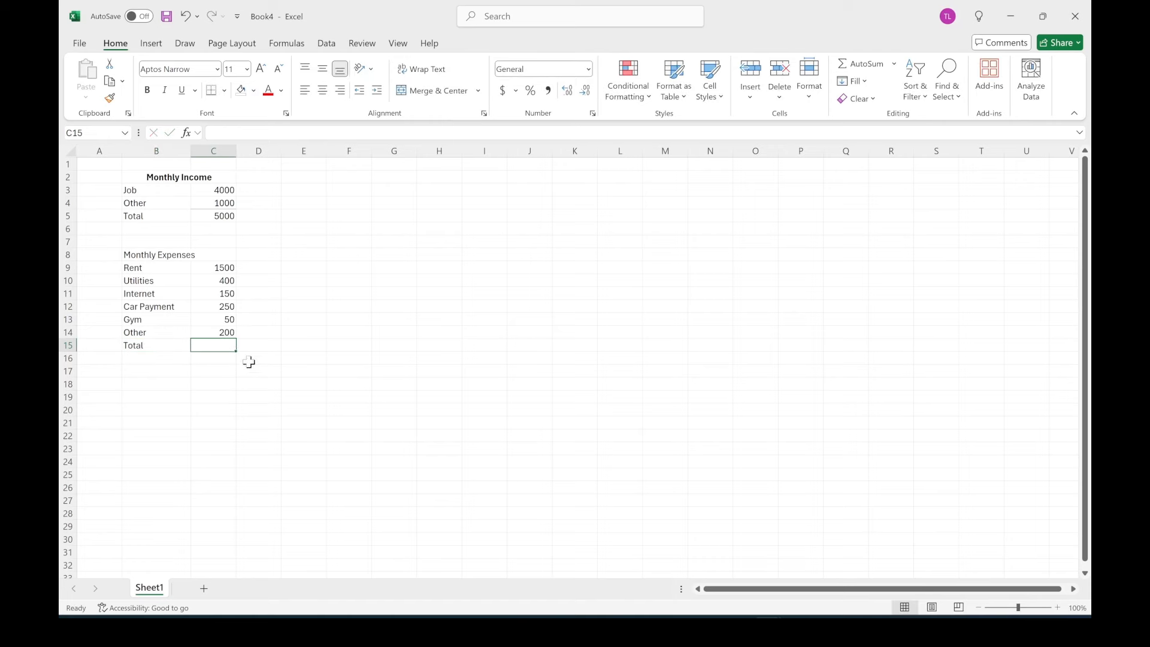
click(213, 333)
click(225, 345)
text(=)
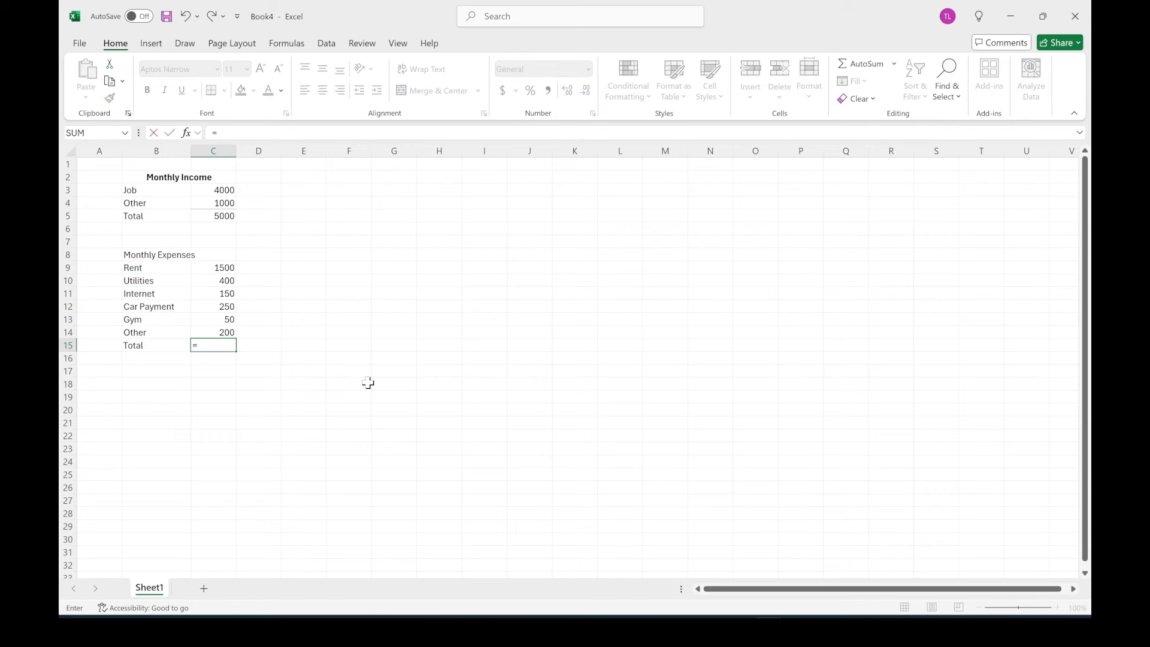
text(sum)
key(Tab)
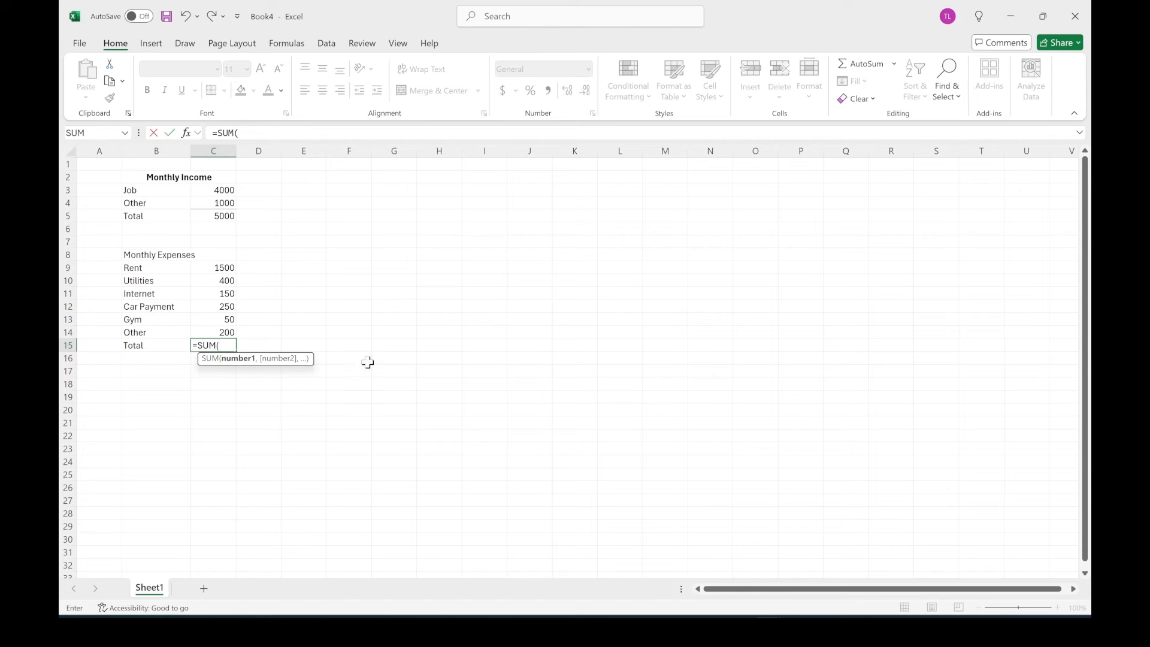
click(221, 267)
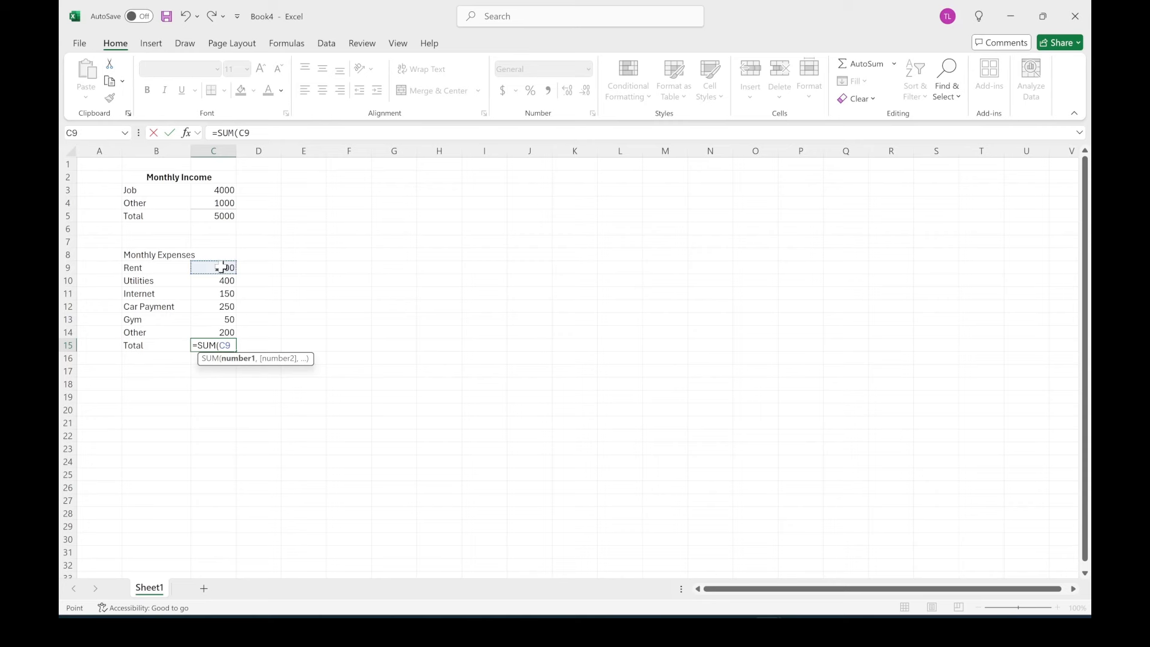
drag(221, 267, 219, 335)
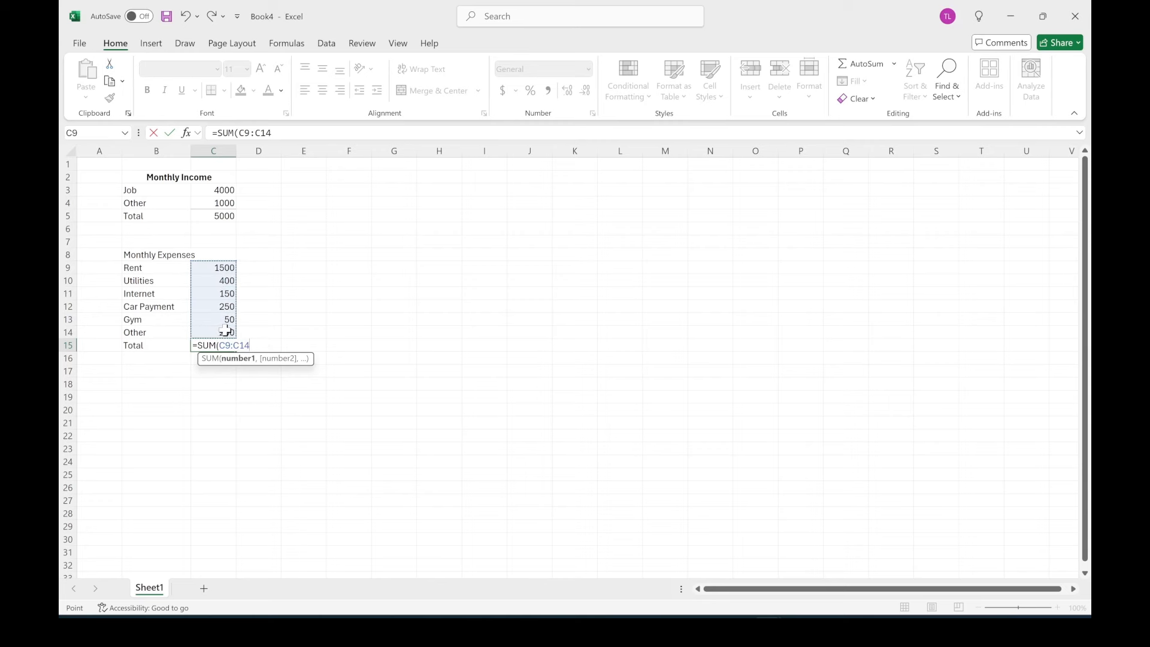
text())
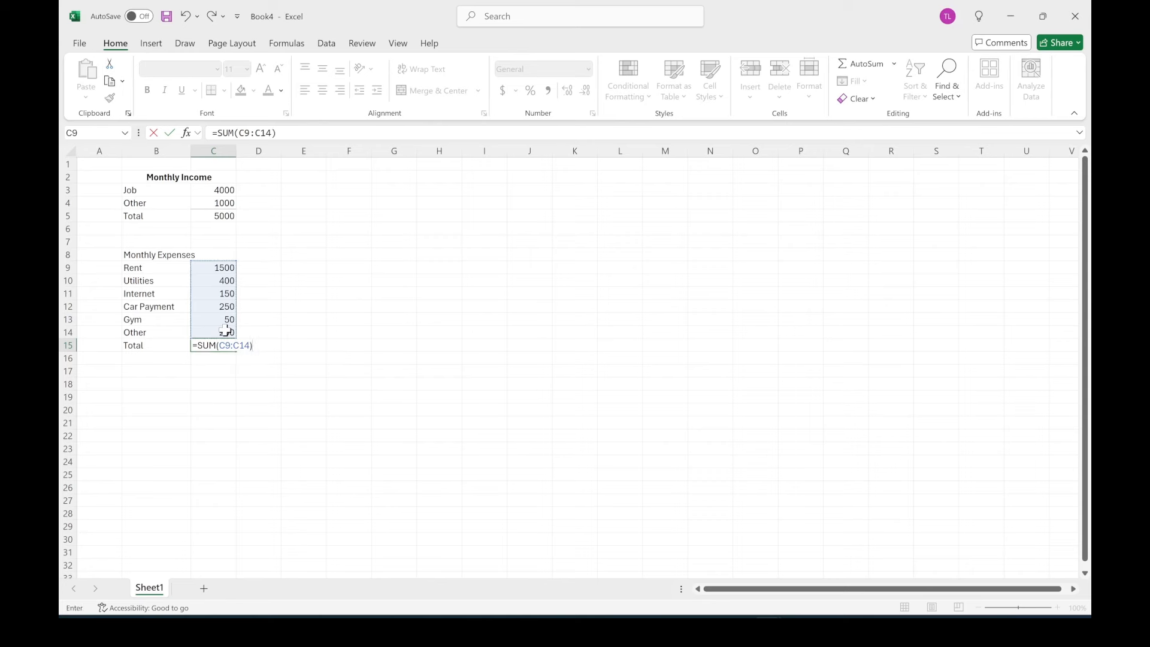
key(Return)
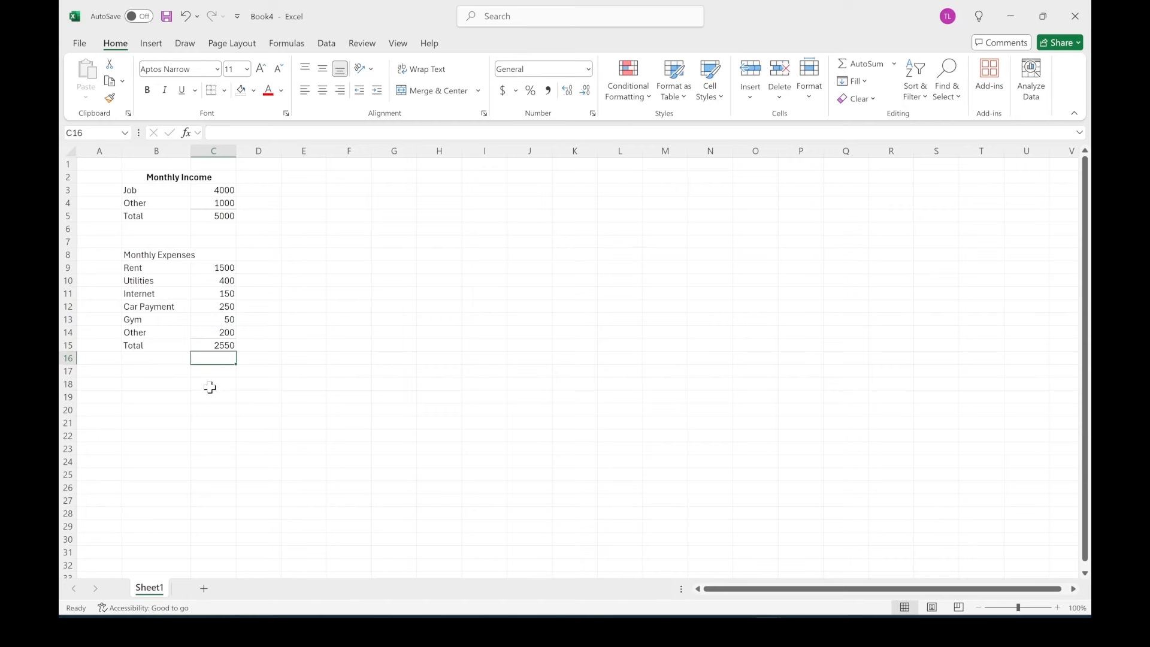
Merge and center the Monthly Expenses heading across B8:C8 and make it bold
click(140, 254)
drag(140, 254, 198, 254)
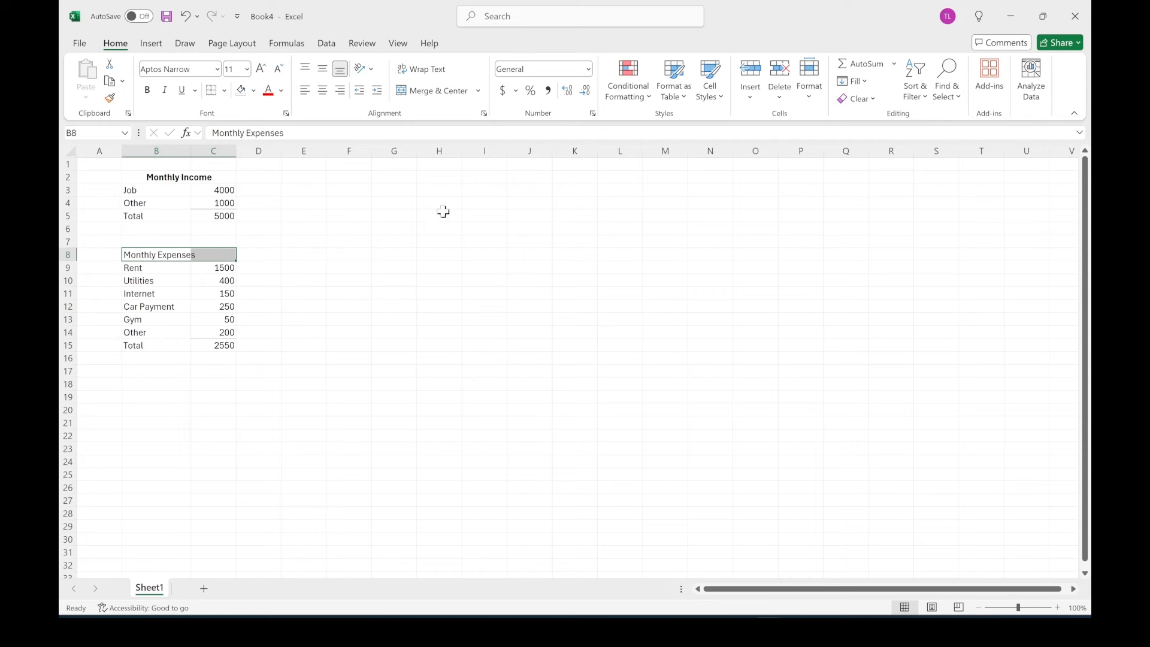
click(435, 96)
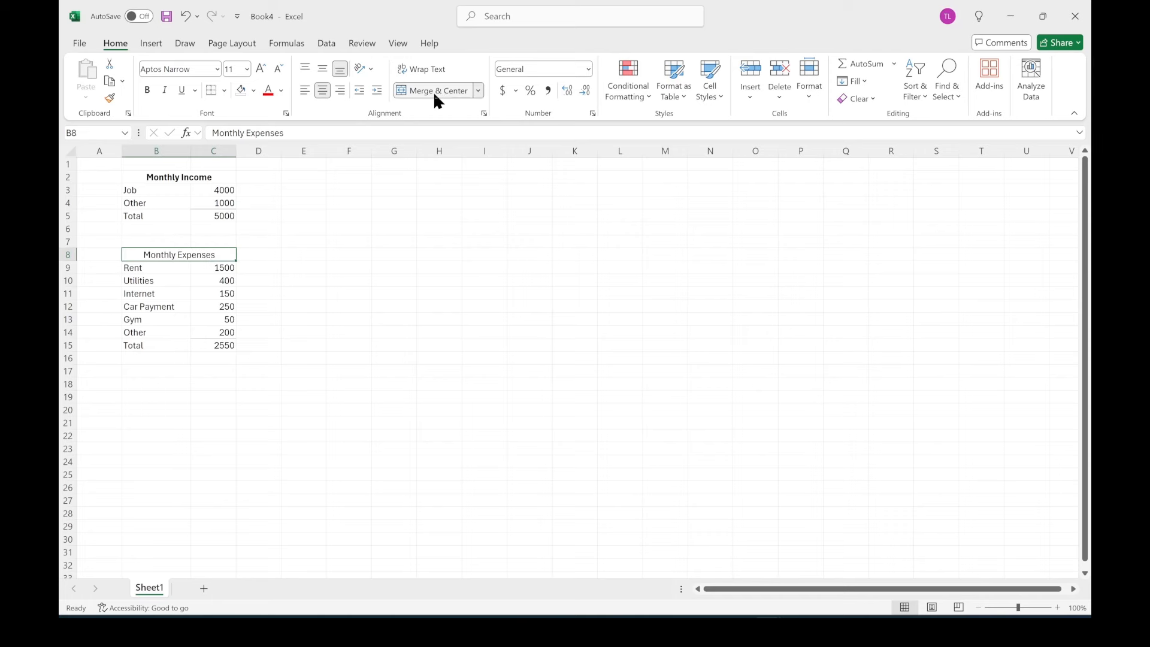
click(147, 90)
click(337, 315)
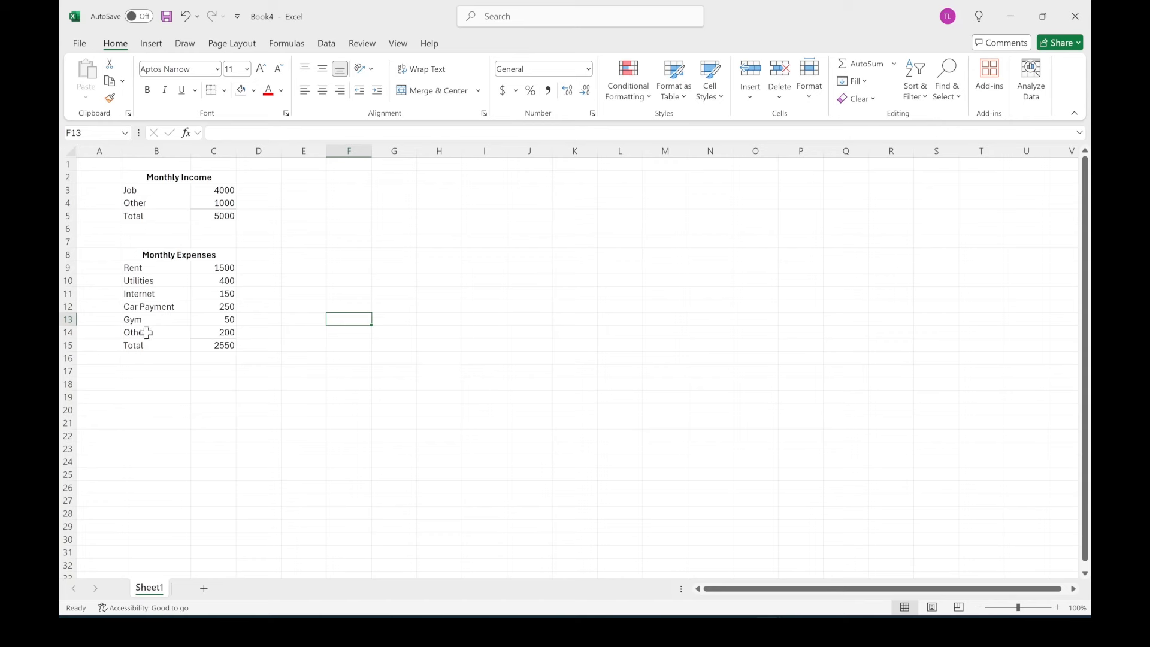
Add a Total Savings label in B18 and calculate income minus expenses in C18 with =C5-C15
click(150, 385)
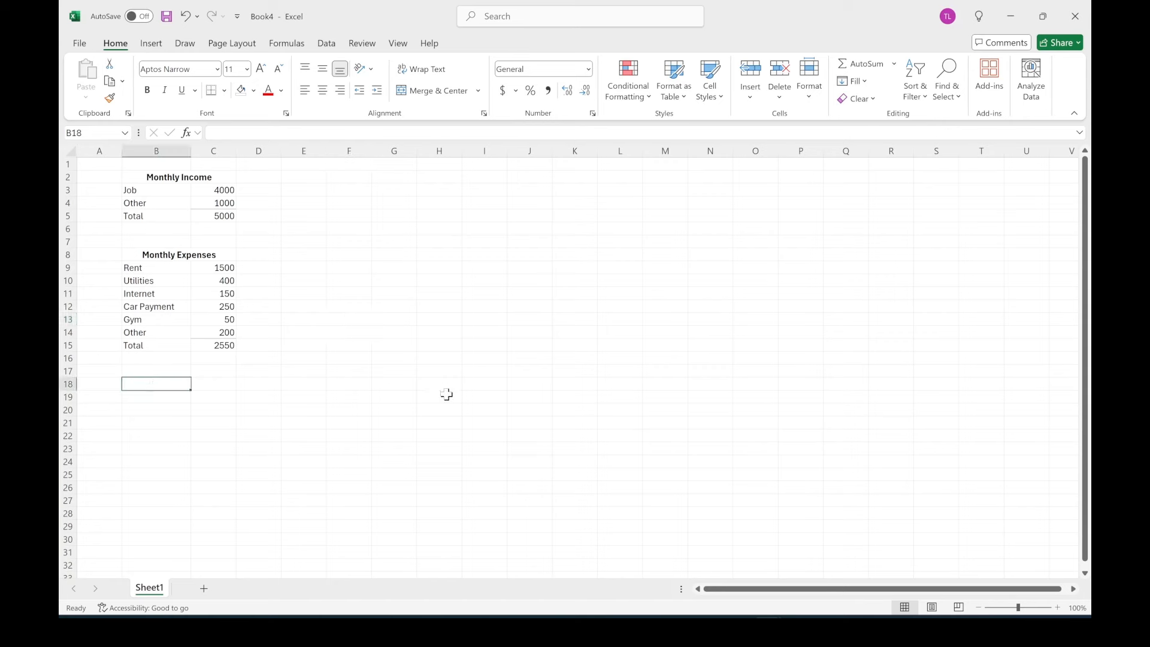
text(Total Savin)
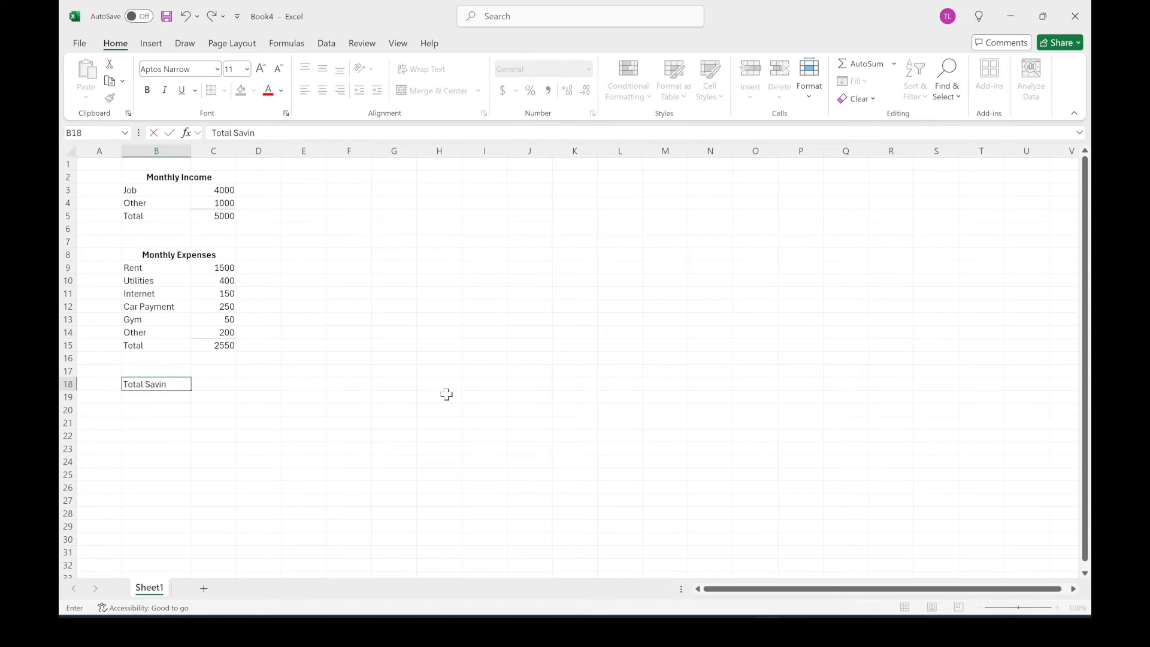
text(gs)
key(Tab)
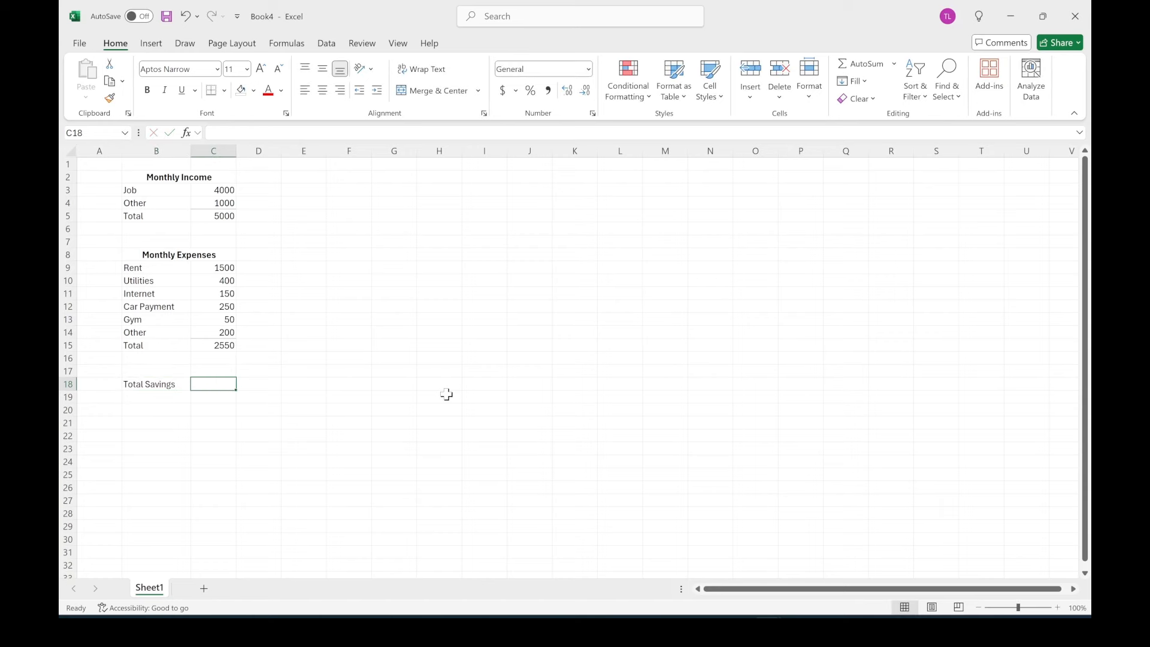
text(=)
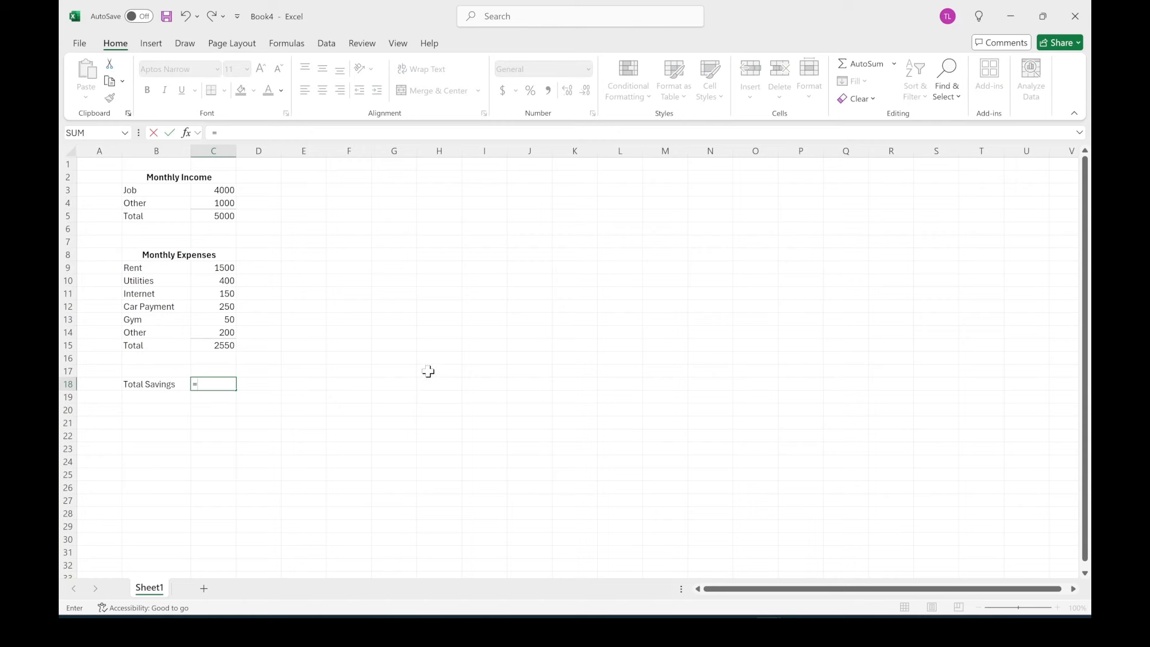
click(220, 216)
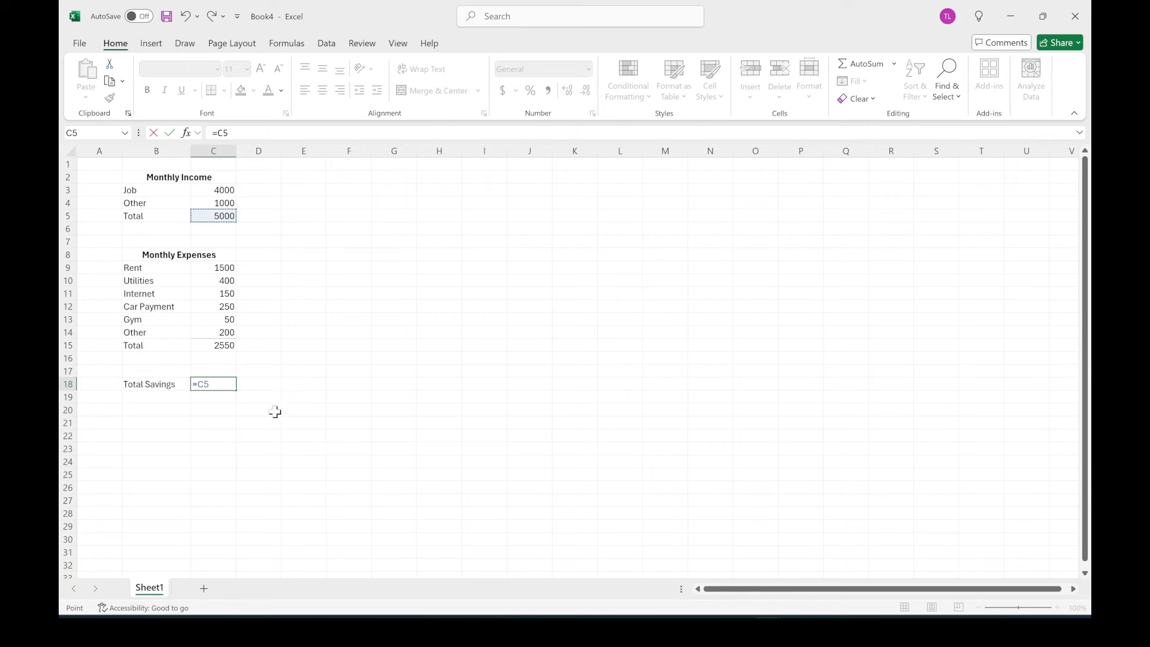
text(-)
click(221, 346)
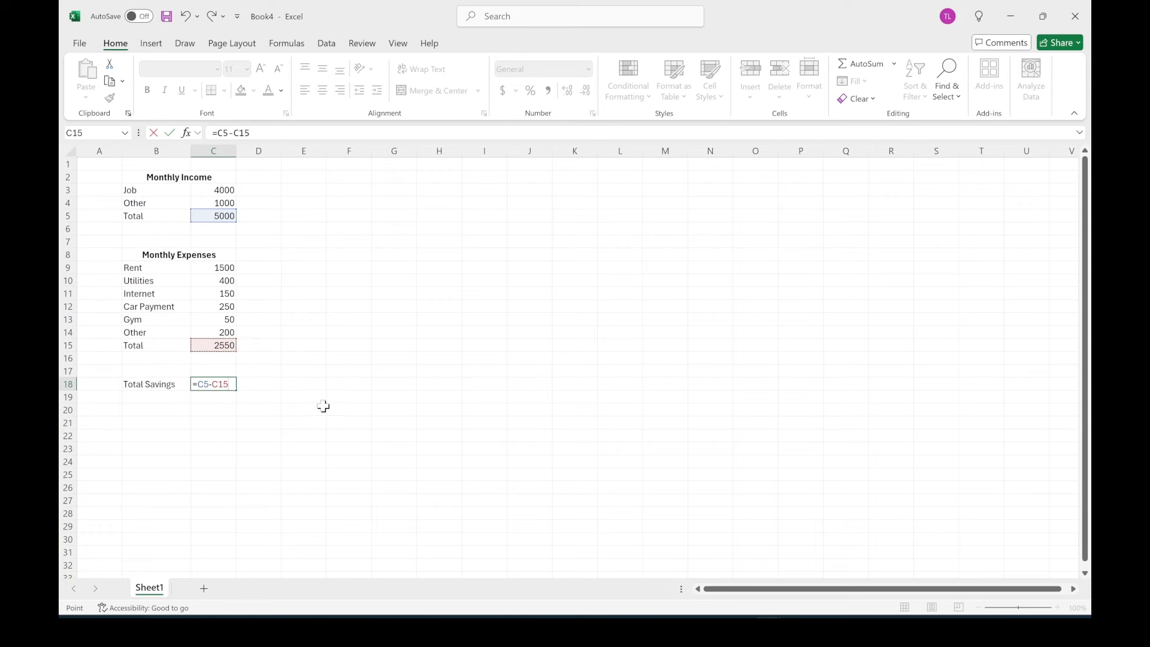
key(Return)
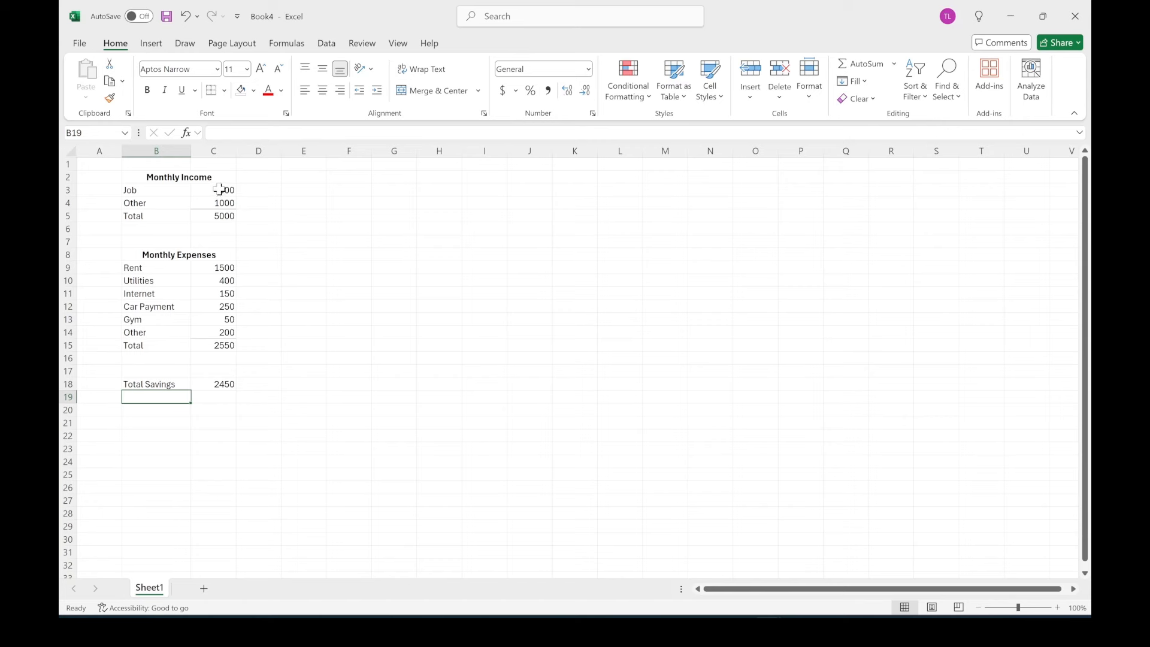
Apply the Accounting number format with dollar signs to all of column C and widen the column slightly
drag(220, 190, 235, 379)
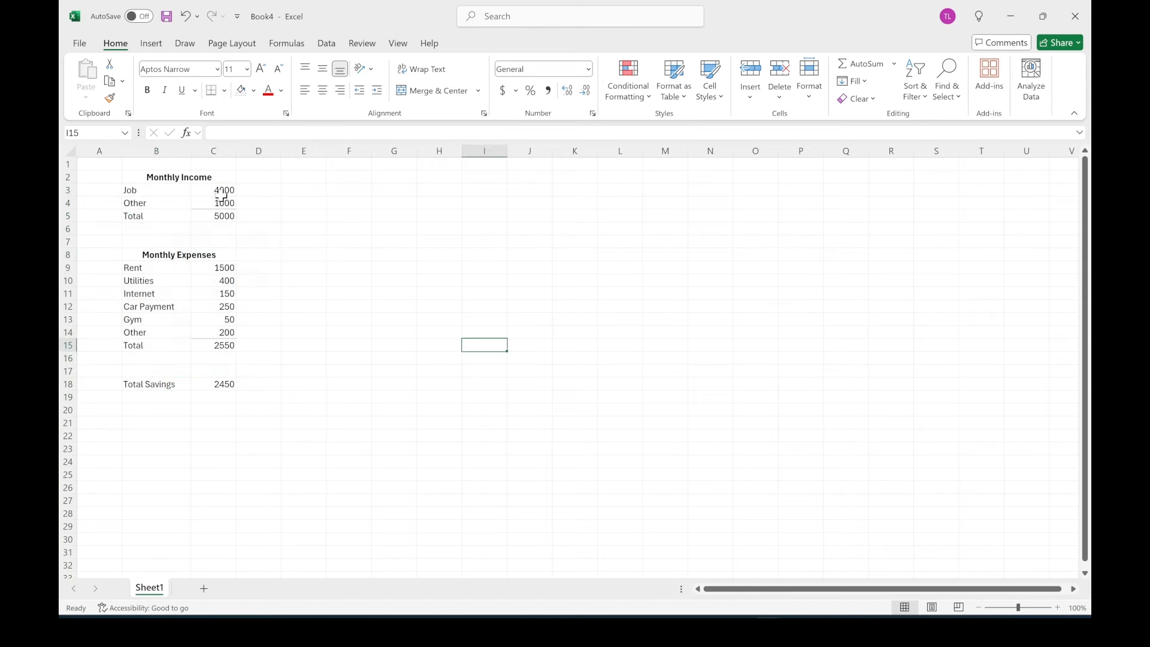
drag(223, 191, 219, 216)
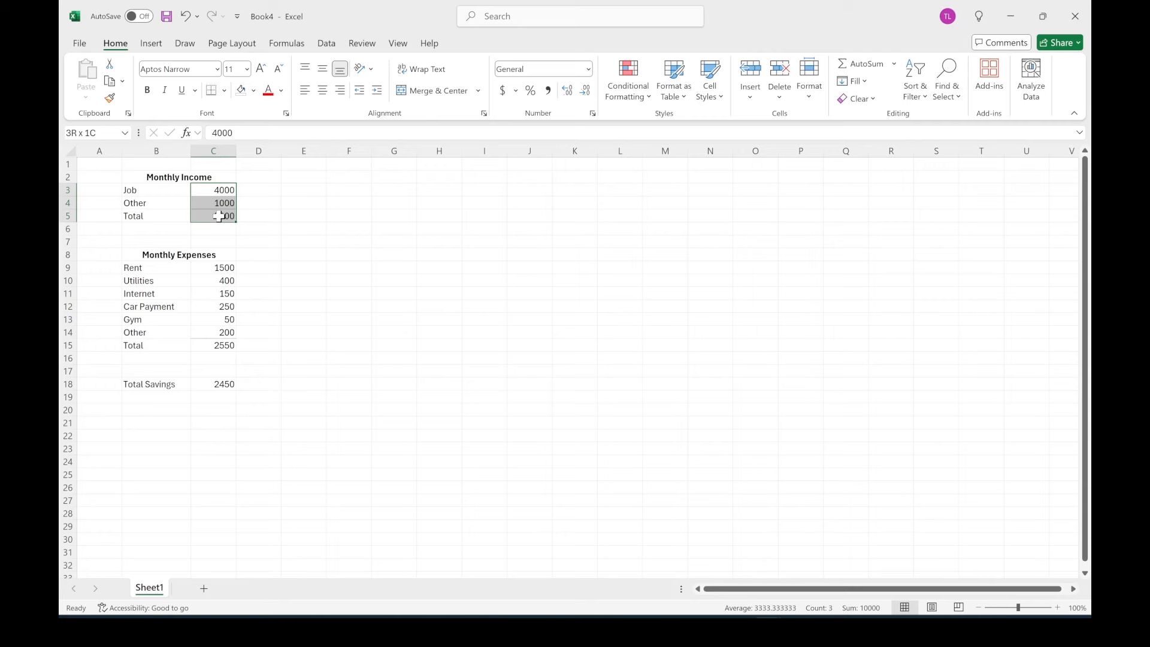
click(214, 150)
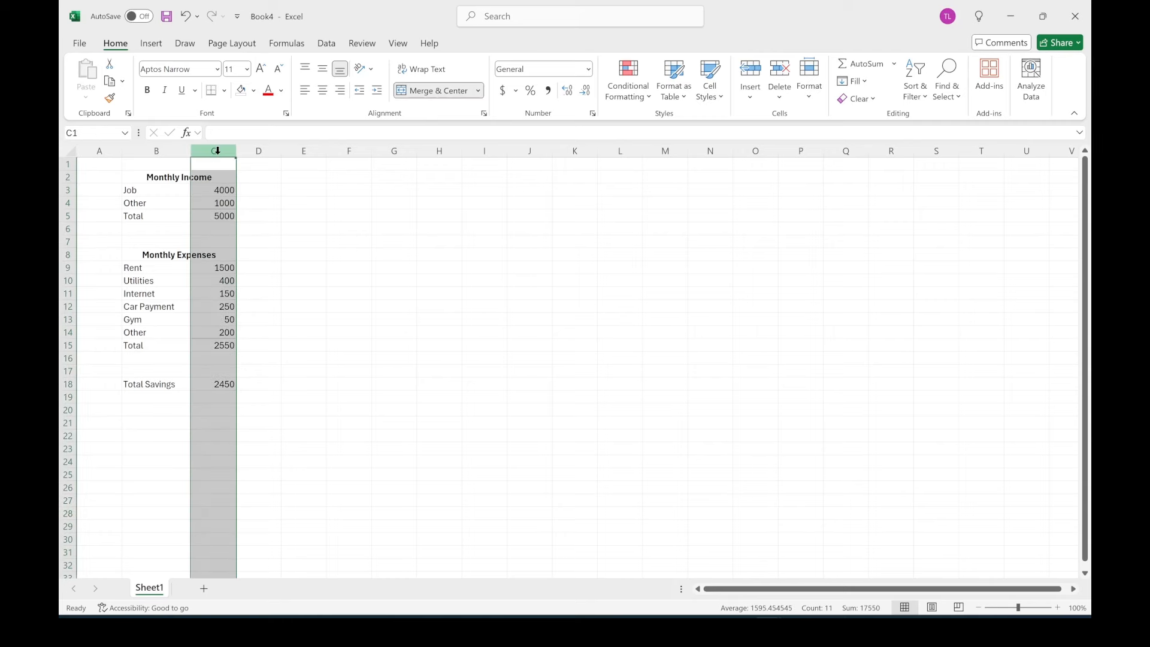
click(503, 91)
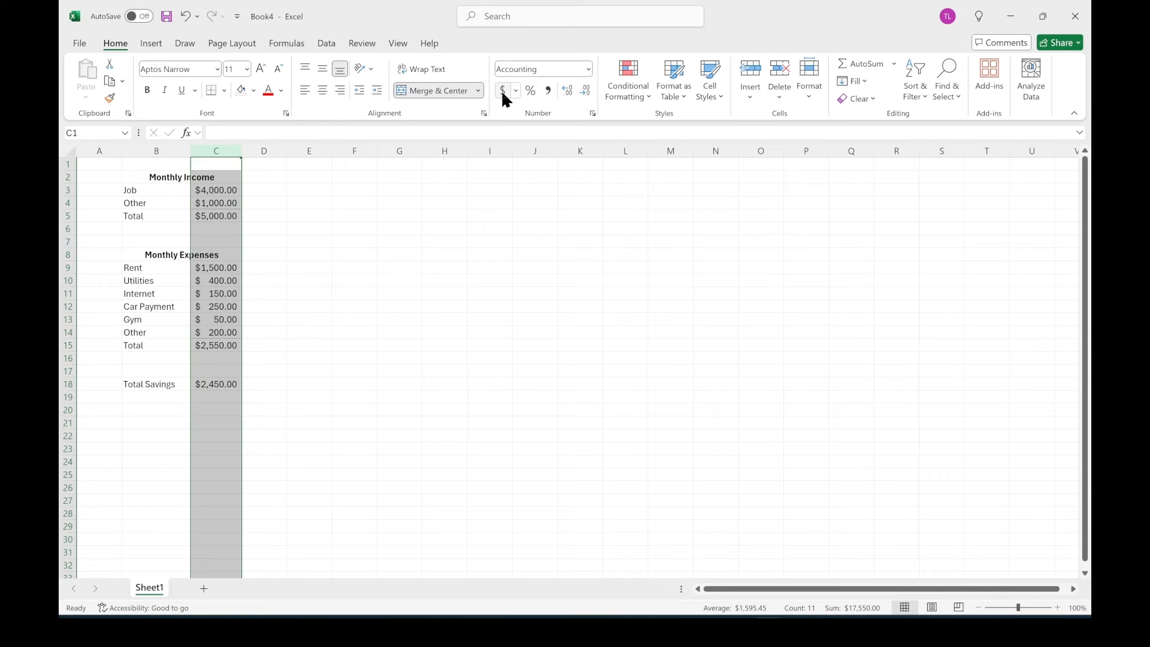
drag(242, 154, 259, 155)
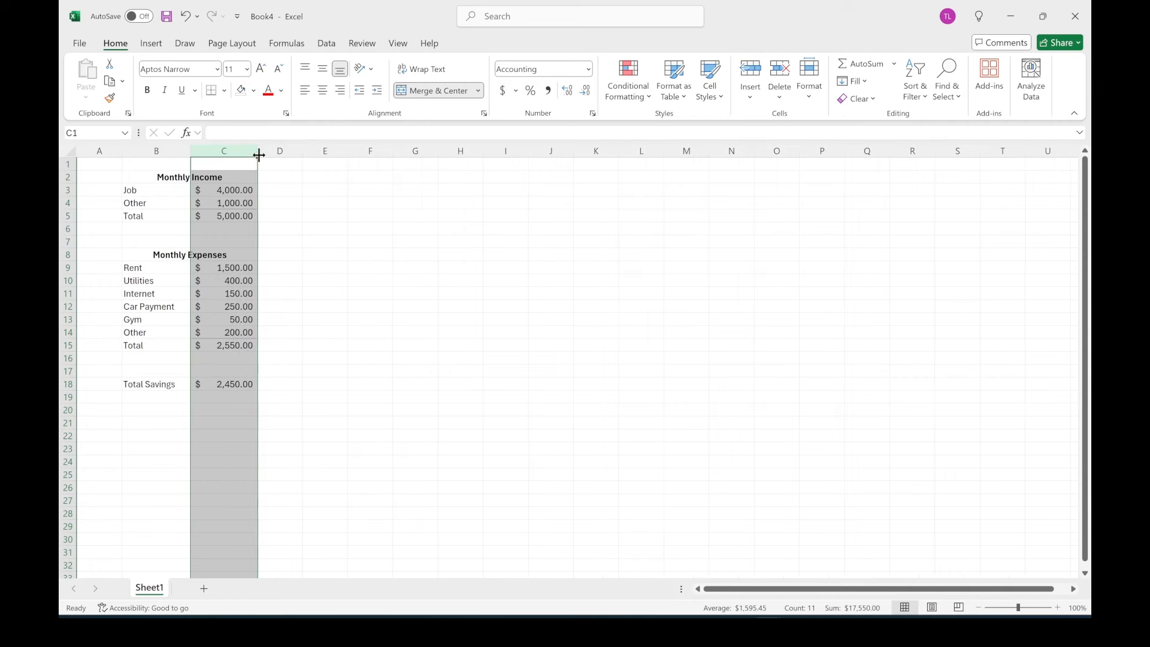
click(389, 303)
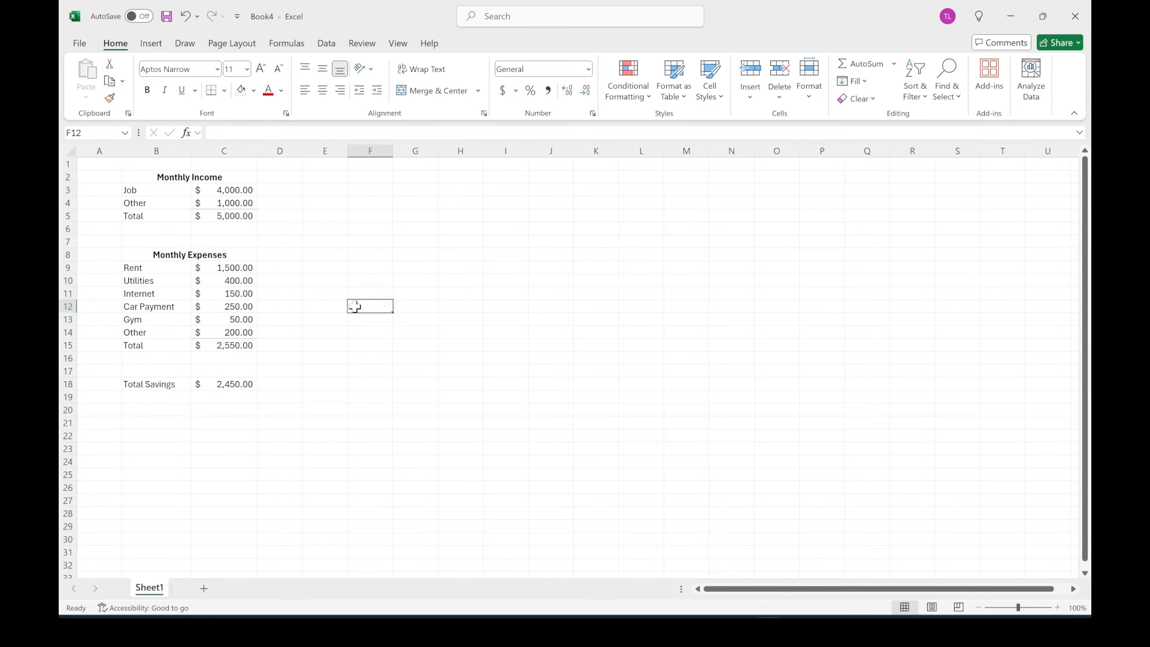
Review the formatted amounts in column C and the formulas behind the income total, expense total and Total Savings
click(226, 150)
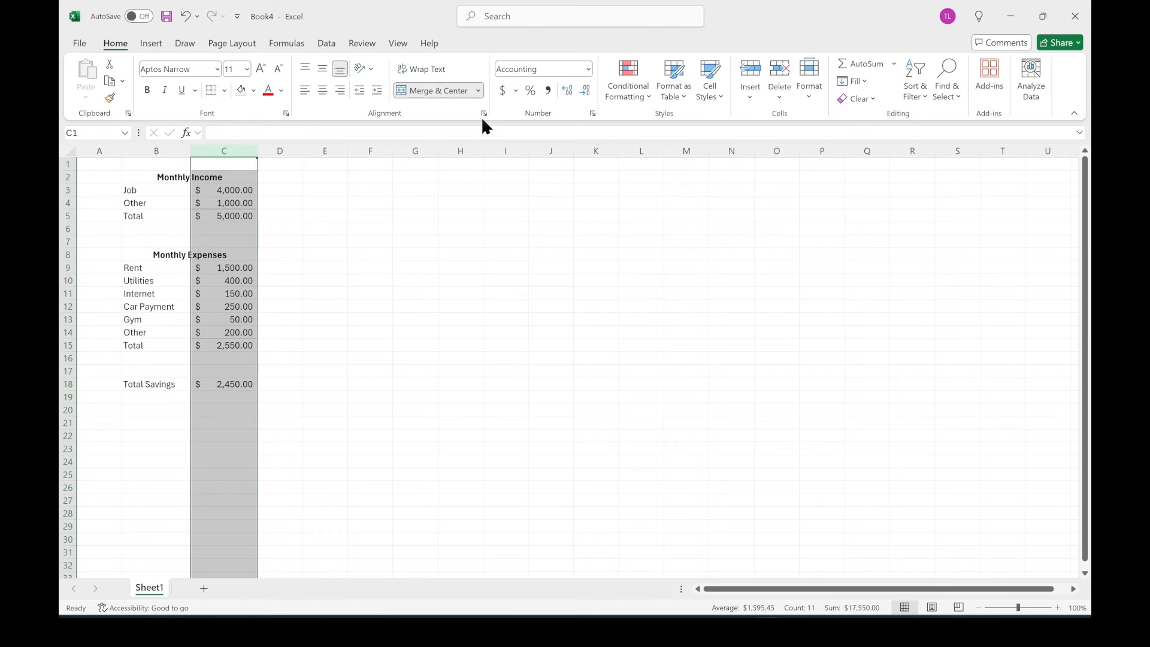
click(362, 304)
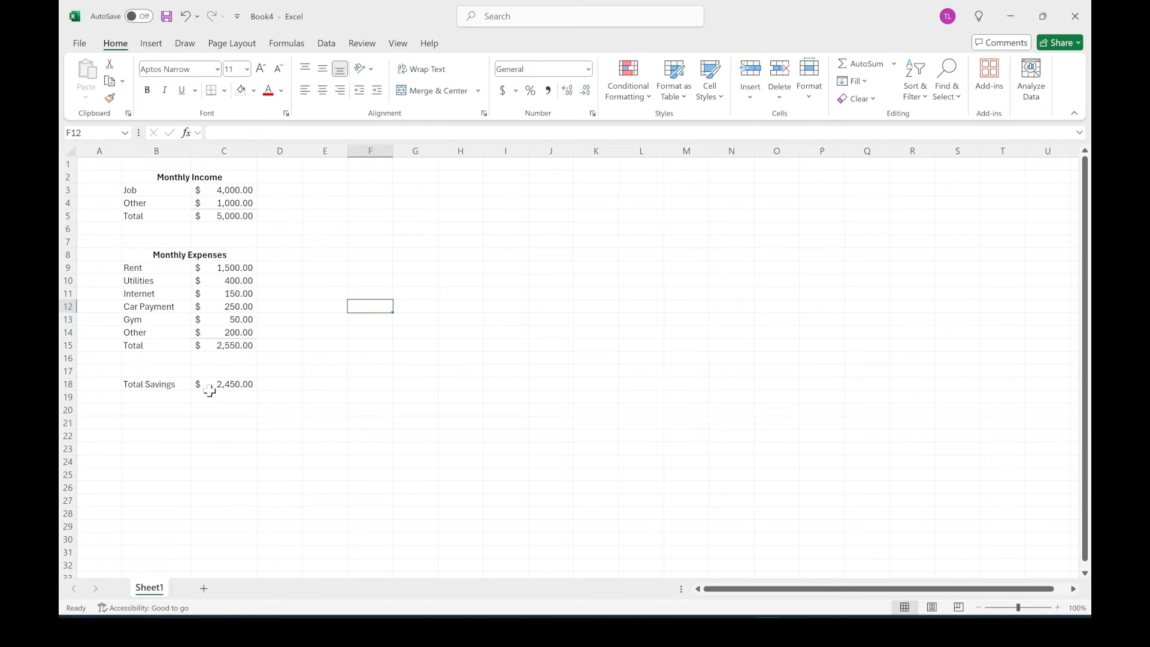
drag(239, 189, 241, 214)
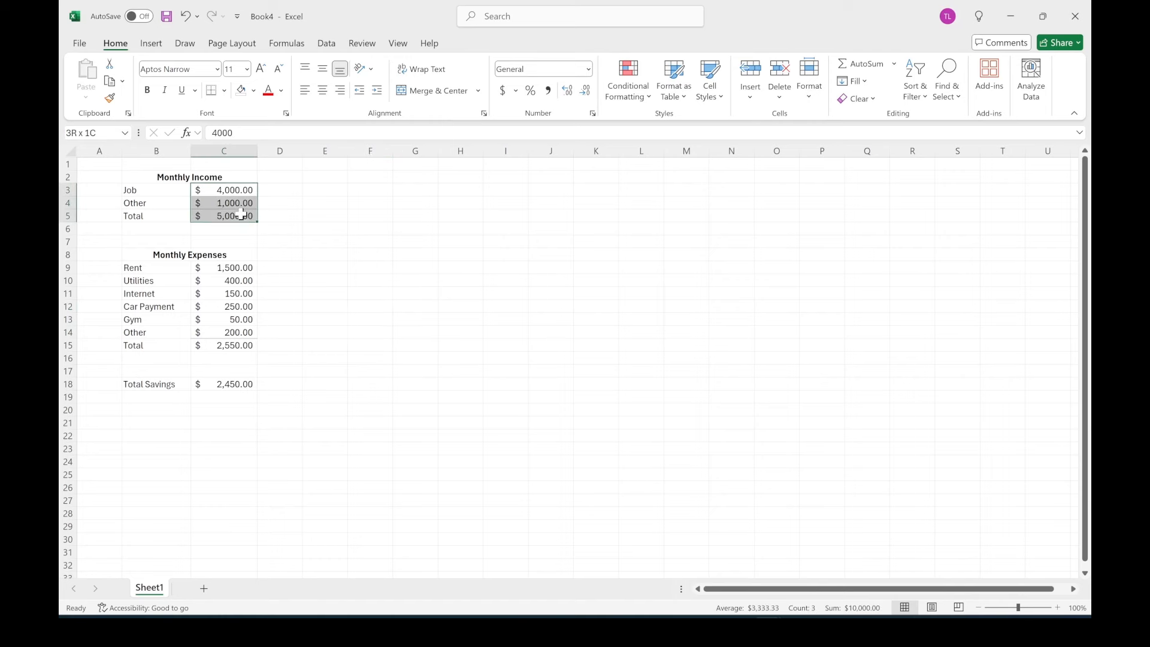
click(413, 255)
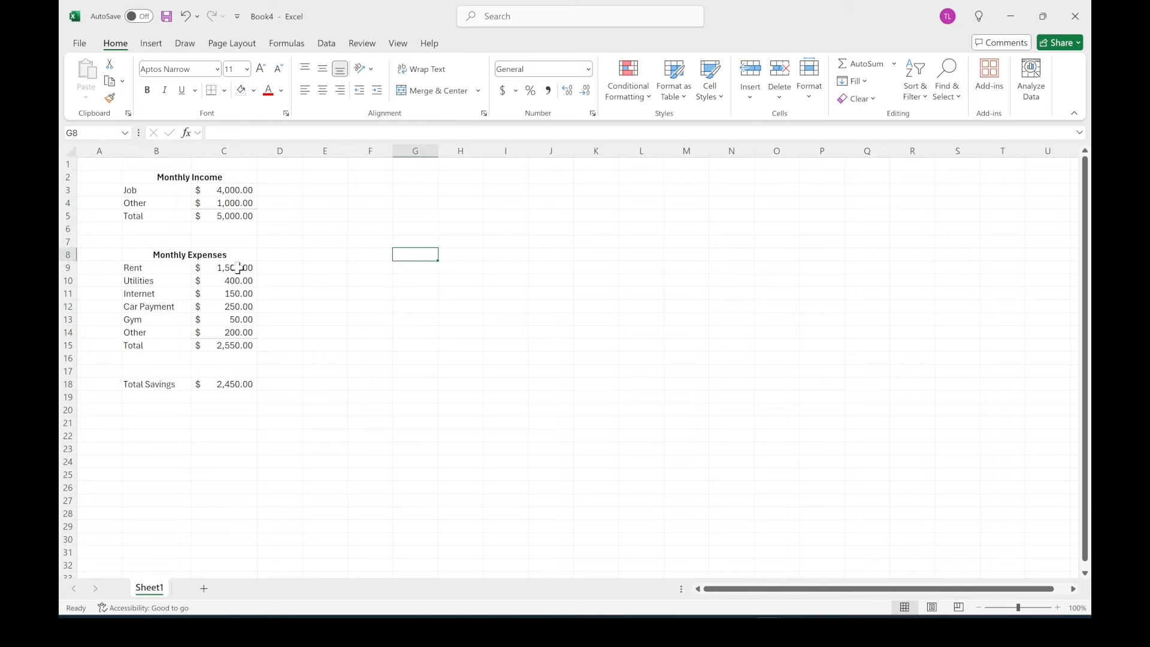
drag(242, 268, 246, 346)
click(413, 306)
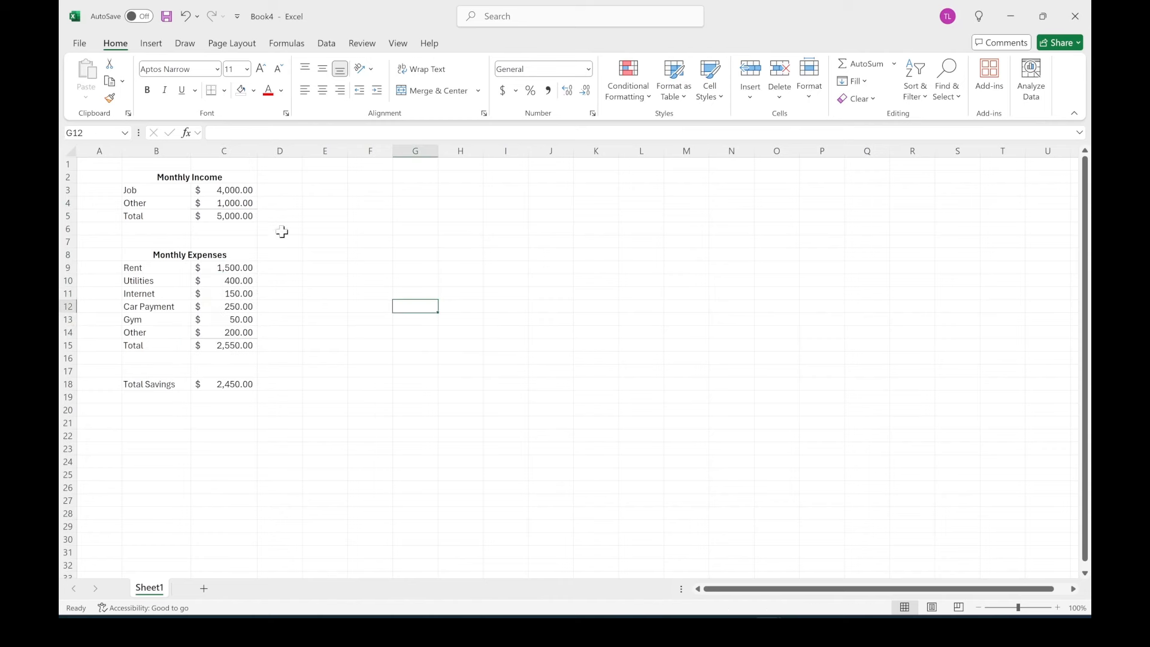
click(241, 216)
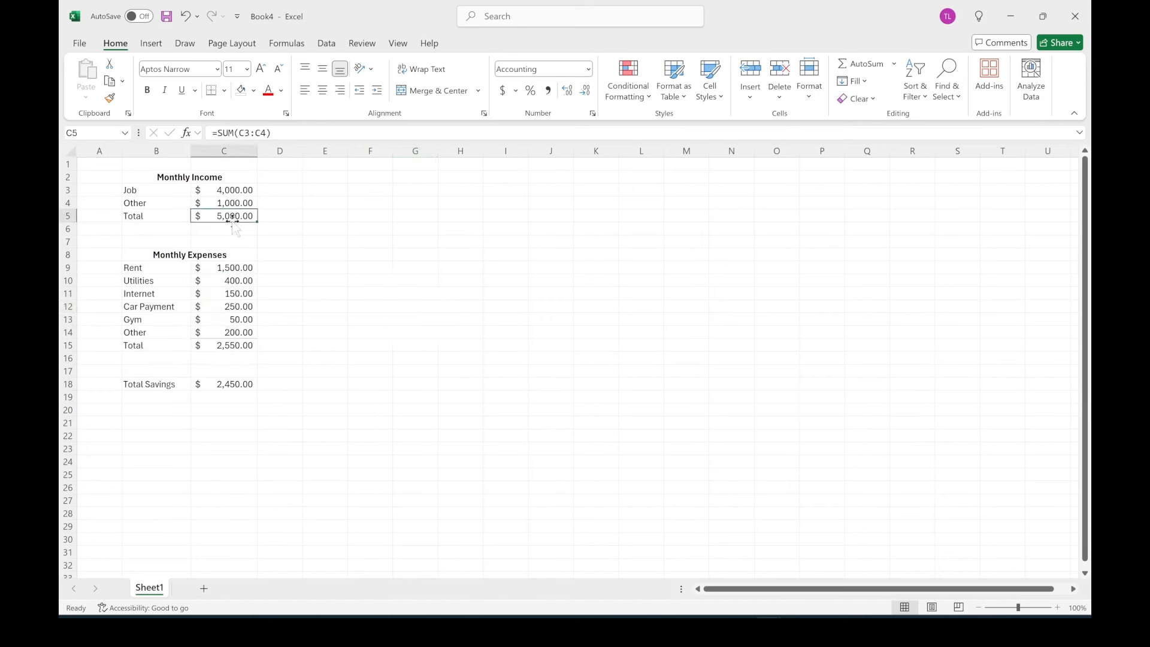
click(246, 344)
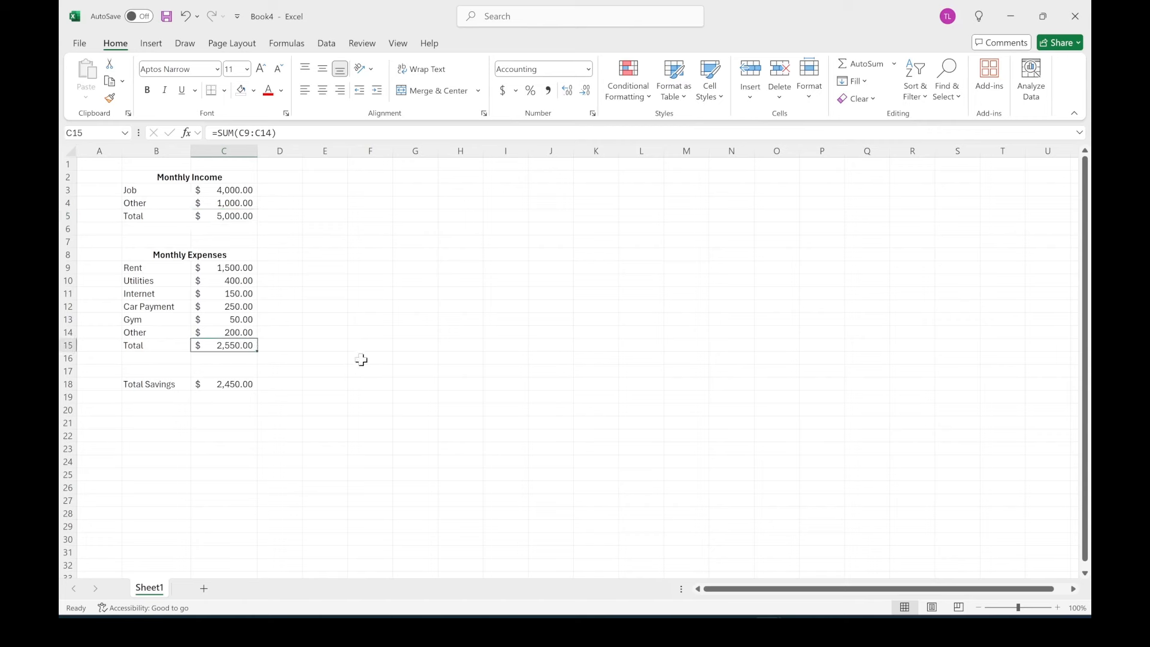
click(234, 384)
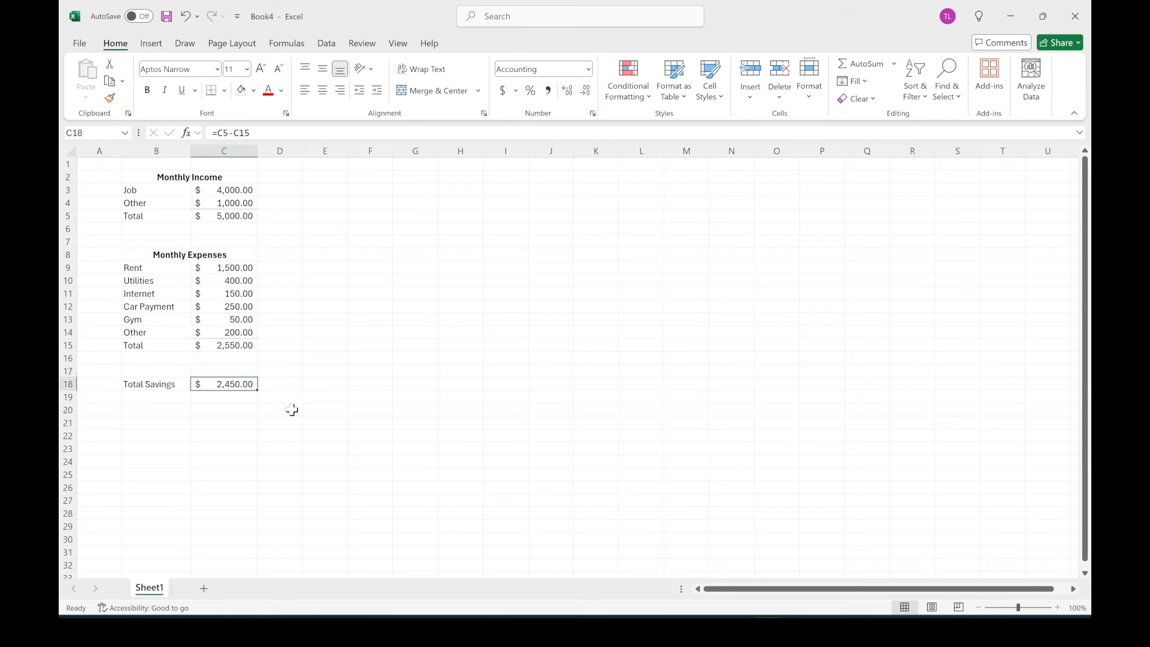
Make the Total Savings label and its amount in B18:C18 bold
drag(144, 384, 228, 384)
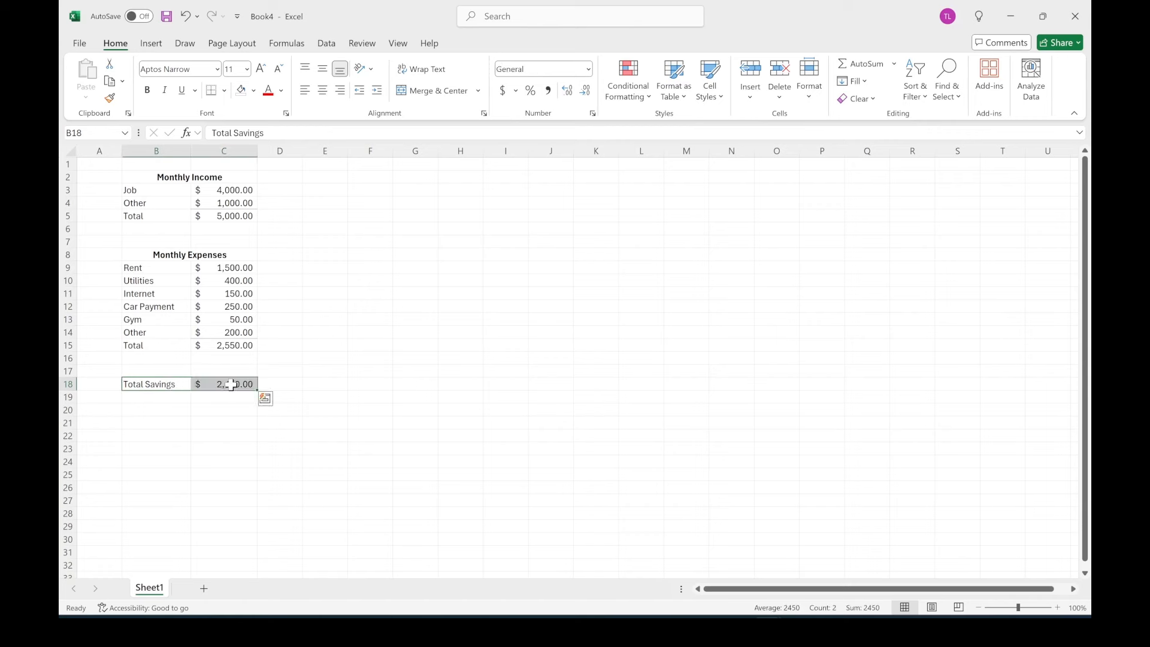
click(146, 90)
click(448, 347)
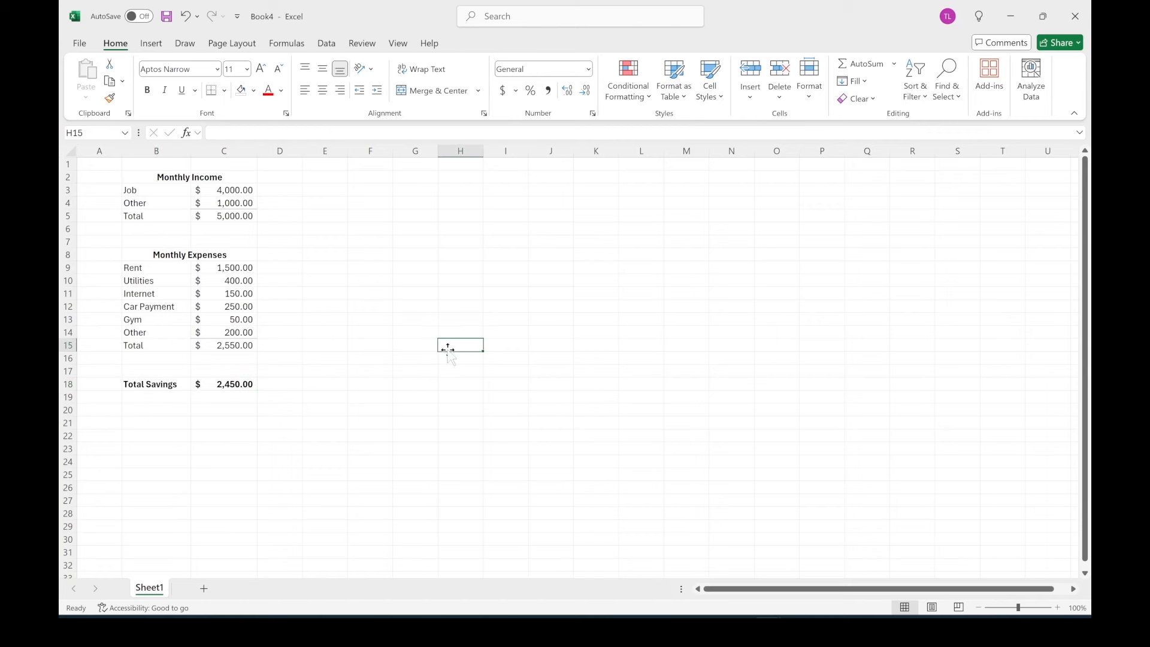